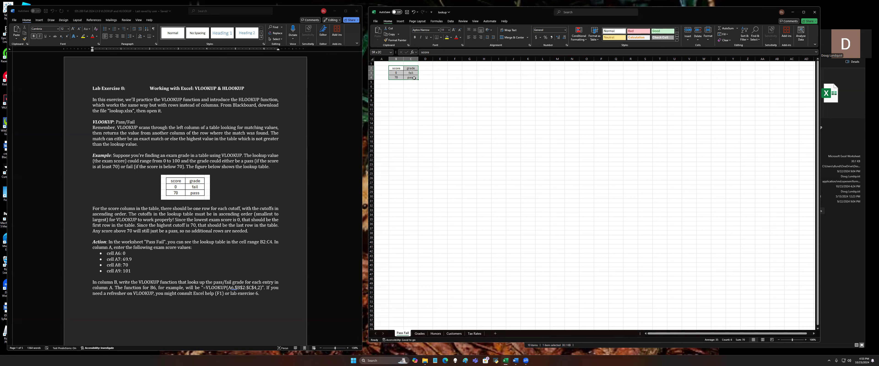
- Enlarge the Pass Fail worksheet view to 120% and select the lookup table in B2:C4
{"action": "left_click_drag", "start_coordinate": [414, 78], "coordinate": [415, 78]}
{"action": "left_click", "coordinate": [806, 340]}
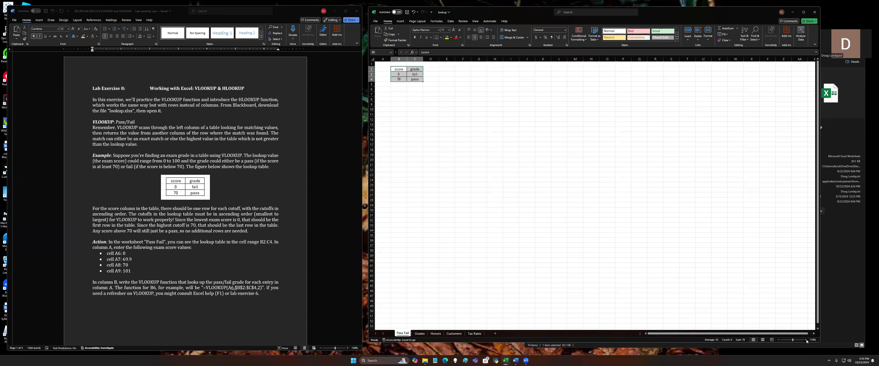
{"action": "left_click", "coordinate": [806, 340]}
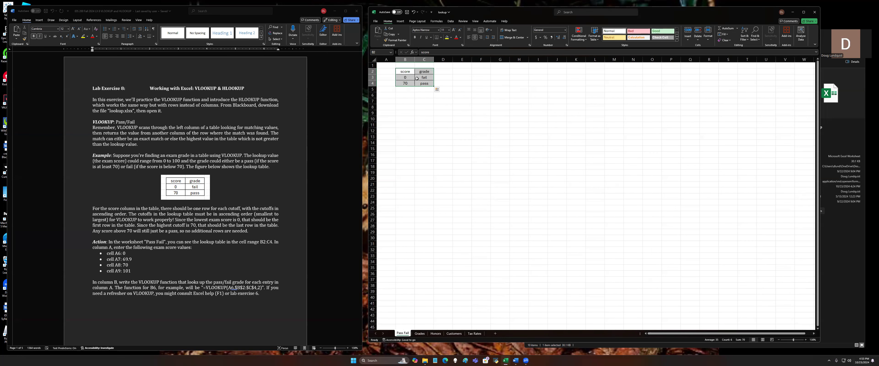
{"action": "left_click_drag", "start_coordinate": [405, 71], "coordinate": [421, 84]}
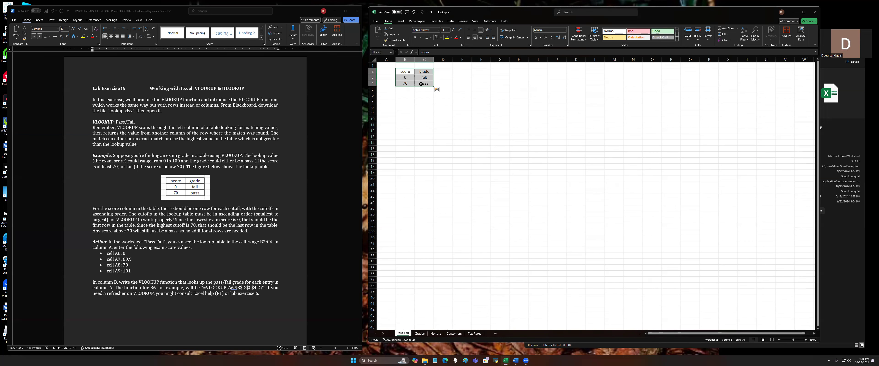
- Examine the score column of the lookup table, checking that the cutoffs are in ascending order
{"action": "left_click", "coordinate": [403, 78]}
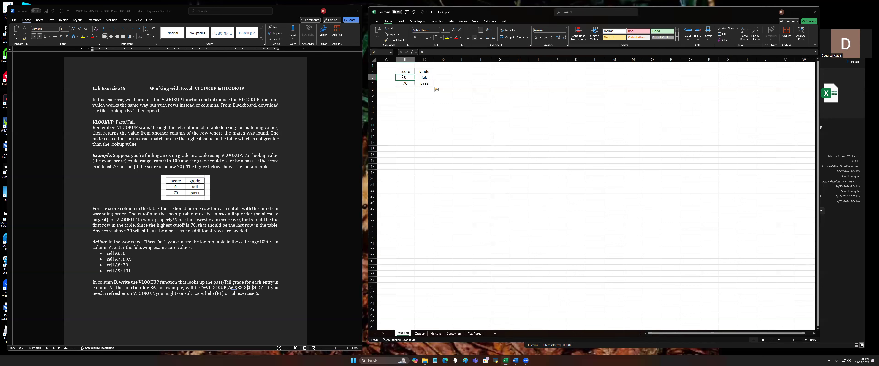
{"action": "left_click_drag", "start_coordinate": [403, 78], "coordinate": [404, 83]}
{"action": "left_click", "coordinate": [412, 77]}
{"action": "mouse_move", "coordinate": [407, 77]}
{"action": "left_mouse_down"}
{"action": "mouse_move", "coordinate": [421, 78]}
{"action": "mouse_move", "coordinate": [407, 78]}
{"action": "mouse_move", "coordinate": [408, 87]}
{"action": "left_mouse_up"}
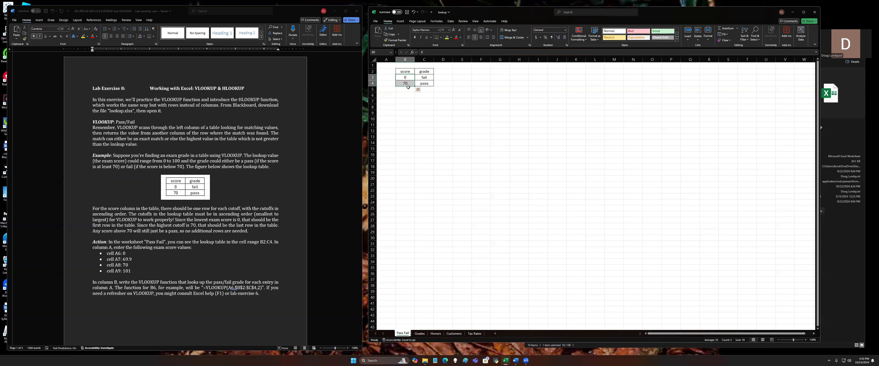
{"action": "left_click", "coordinate": [409, 78]}
{"action": "left_click", "coordinate": [408, 83]}
{"action": "key", "text": "Down"}
{"action": "key", "text": "Down"}
{"action": "key", "text": "Down"}
{"action": "key", "text": "Down"}
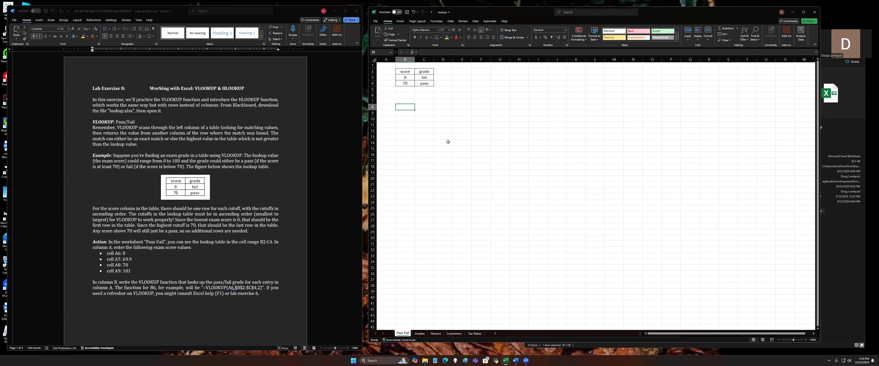
- Examine the lookup table row by row, matching each score cutoff with its grade
{"action": "left_click", "coordinate": [406, 78]}
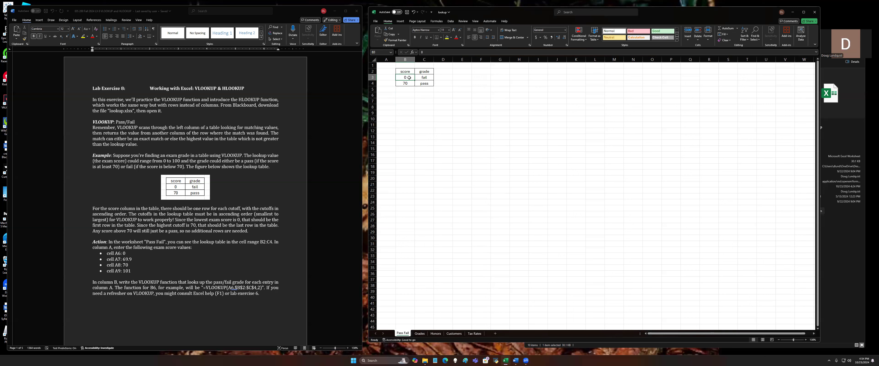
{"action": "mouse_move", "coordinate": [409, 77]}
{"action": "left_mouse_down"}
{"action": "mouse_move", "coordinate": [407, 86]}
{"action": "mouse_move", "coordinate": [407, 78]}
{"action": "mouse_move", "coordinate": [426, 77]}
{"action": "left_mouse_up"}
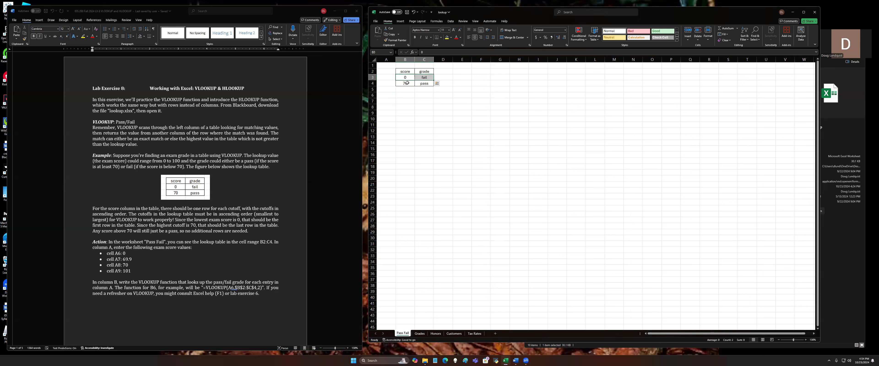
{"action": "left_click", "coordinate": [408, 77]}
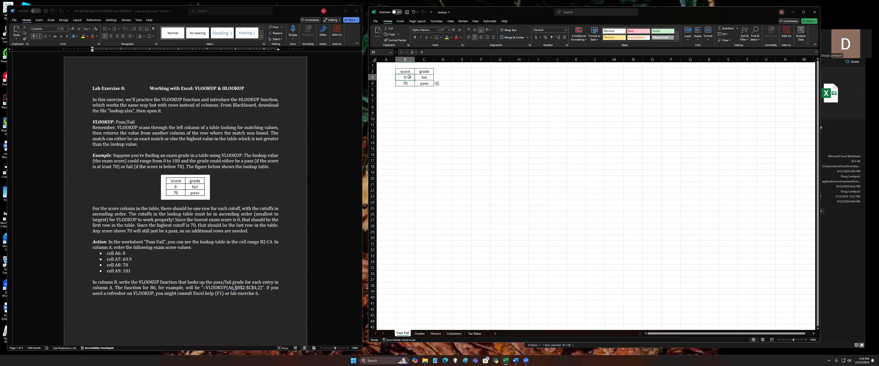
{"action": "left_click_drag", "start_coordinate": [410, 76], "coordinate": [432, 75]}
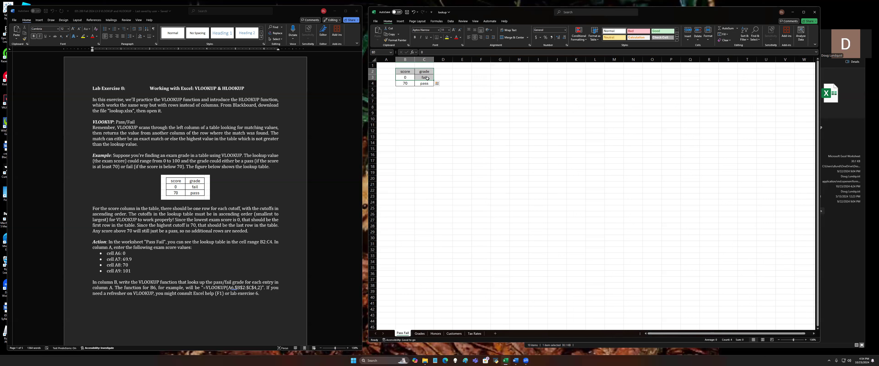
{"action": "left_click", "coordinate": [427, 78]}
{"action": "left_click", "coordinate": [404, 78]}
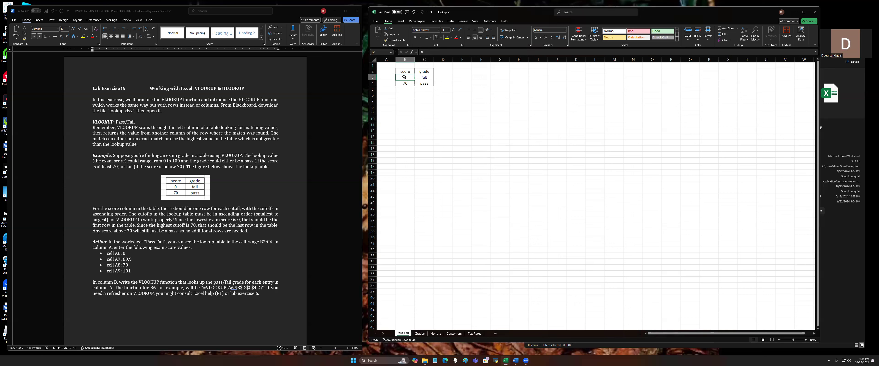
{"action": "left_click_drag", "start_coordinate": [408, 78], "coordinate": [430, 85]}
{"action": "left_click", "coordinate": [422, 84]}
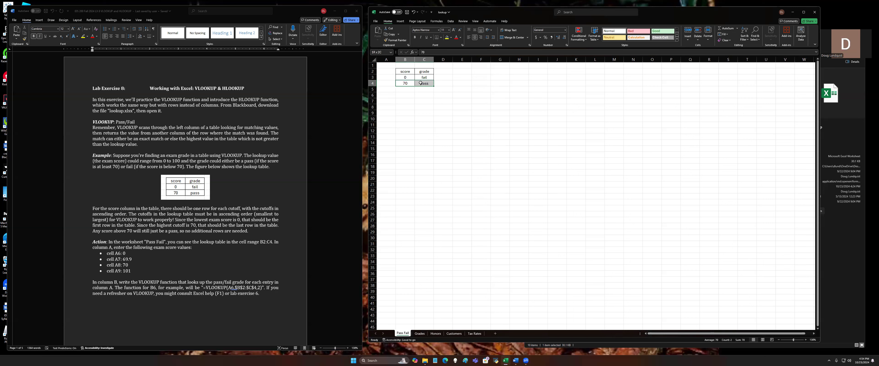
- Enter the exam scores 0, 69.9, 70 and 101 in cells A6 through A9
{"action": "left_click", "coordinate": [389, 95]}
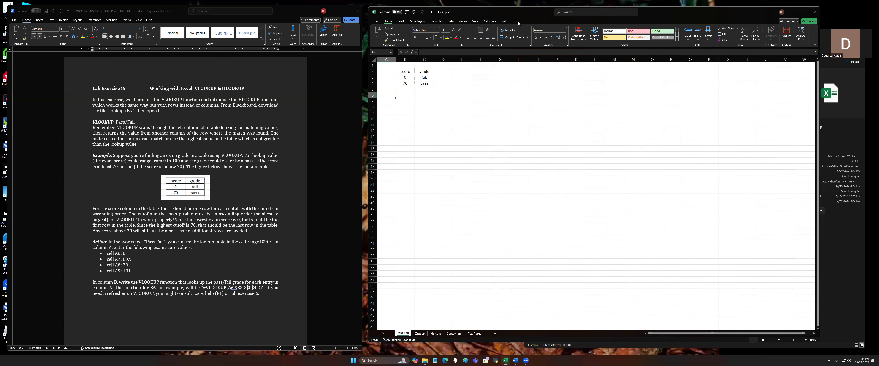
{"action": "type", "text": "0"}
{"action": "key", "text": "Return"}
{"action": "type", "text": "69."}
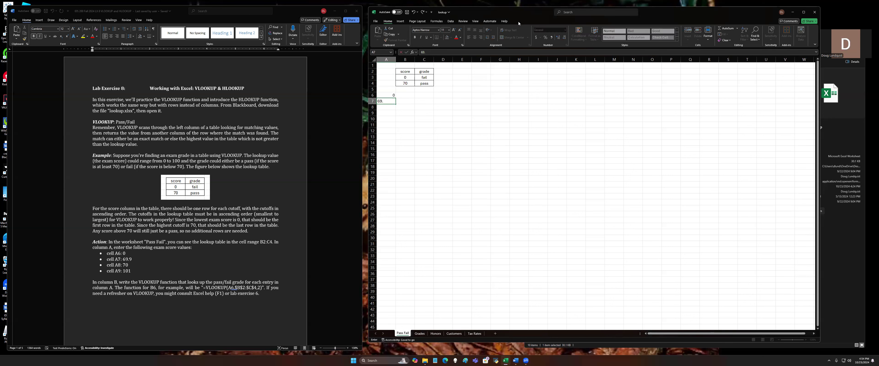
{"action": "type", "text": "9"}
{"action": "key", "text": "Return"}
{"action": "type", "text": "70"}
{"action": "key", "text": "Return"}
{"action": "type", "text": "101"}
{"action": "key", "text": "Return"}
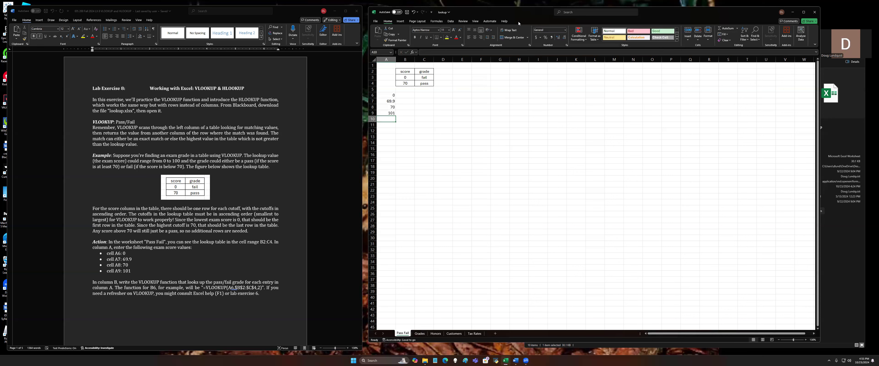
- In B6, enter a VLOOKUP formula that looks up A6 in B3:C4 and returns column 2
{"action": "left_click", "coordinate": [405, 95]}
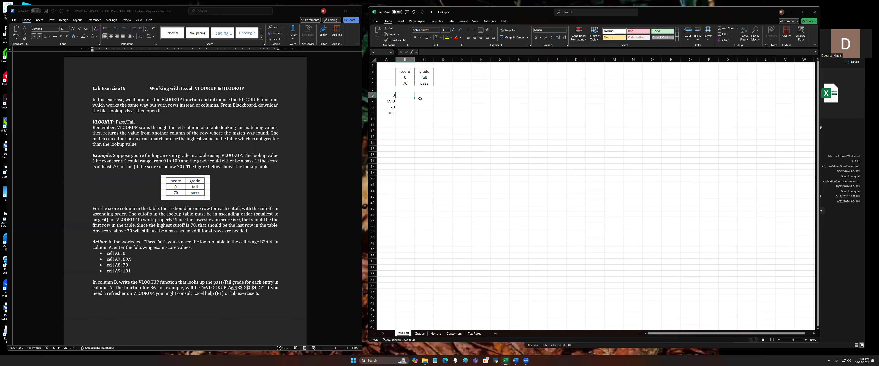
{"action": "type", "text": "="}
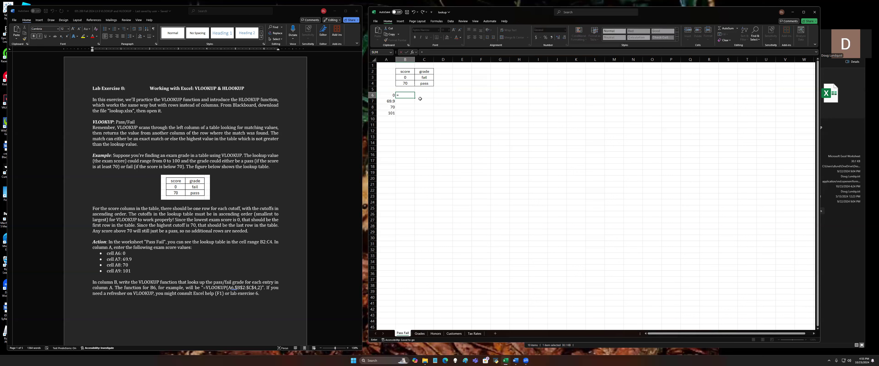
{"action": "type", "text": "vlookup("}
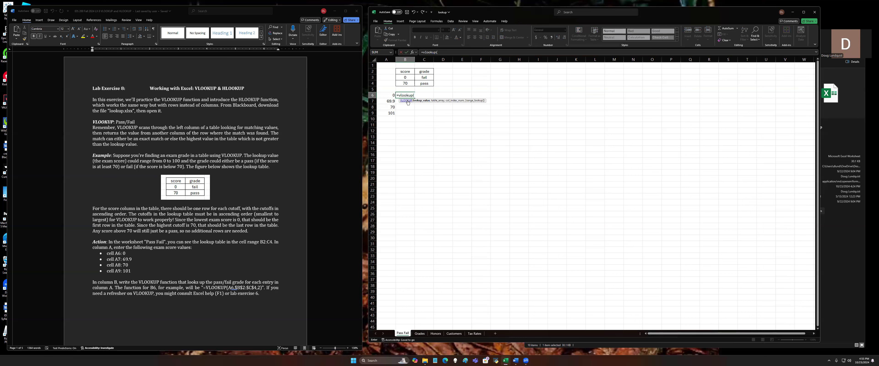
{"action": "left_click", "coordinate": [389, 95]}
{"action": "type", "text": ","}
{"action": "left_click_drag", "start_coordinate": [409, 75], "coordinate": [425, 83]}
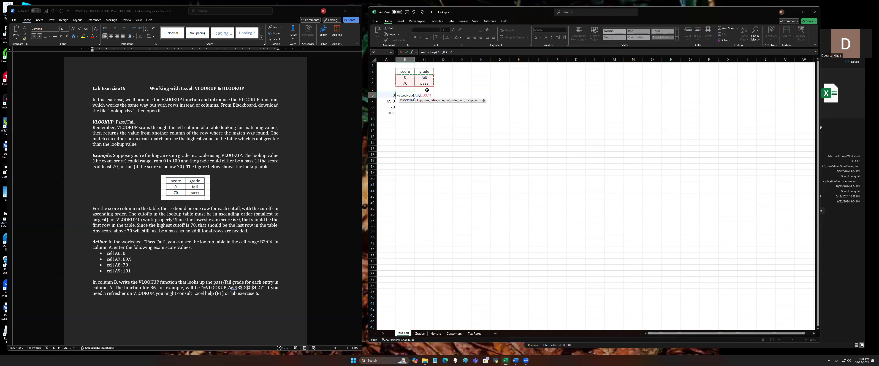
{"action": "type", "text": ",2"}
{"action": "key", "text": "Return"}
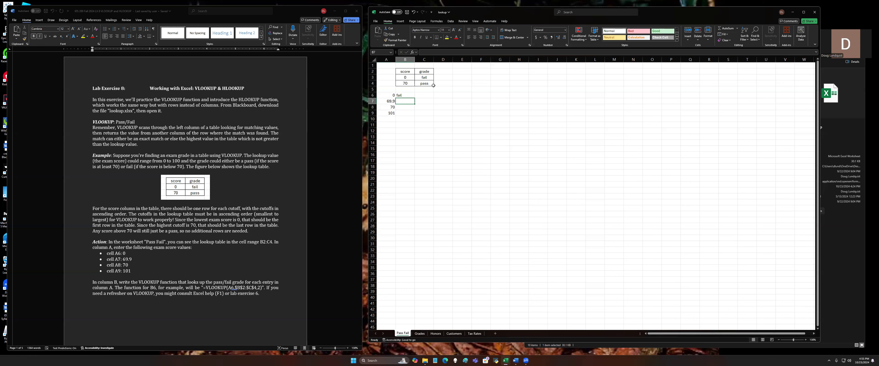
- In B7, enter a VLOOKUP formula that looks up A7 in B3:C4 and returns column 2
{"action": "type", "text": "="}
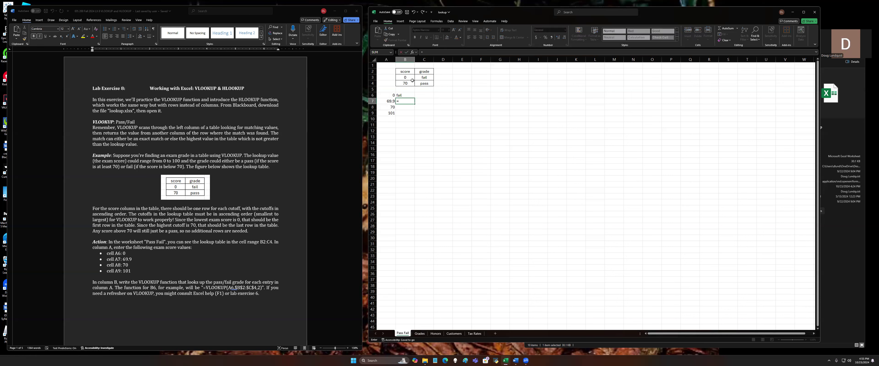
{"action": "type", "text": "vlookup(A7,"}
{"action": "left_click_drag", "start_coordinate": [407, 78], "coordinate": [418, 83]}
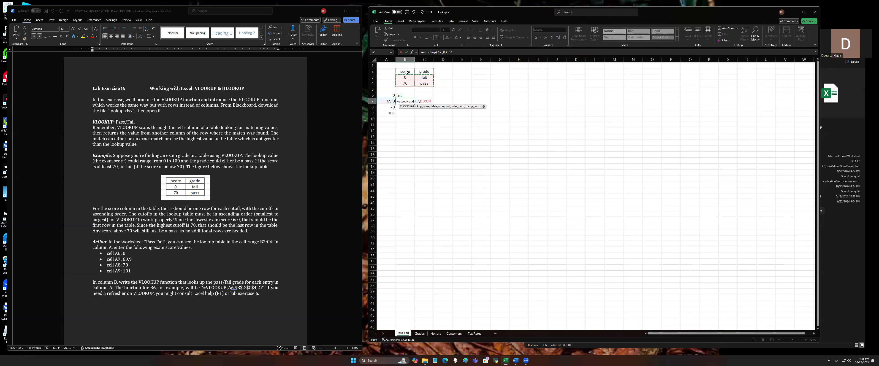
{"action": "type", "text": ",2"}
{"action": "key", "text": "Return"}
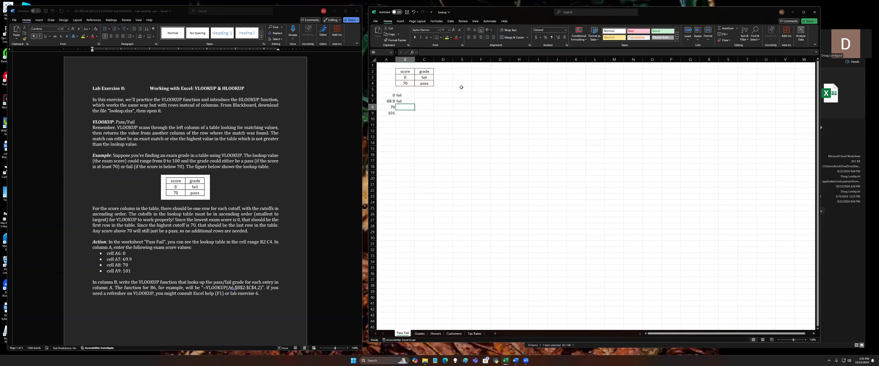
- In B8, enter a VLOOKUP formula that looks up A8 in B3:C4 and returns column 2
{"action": "type", "text": "=vlookup("}
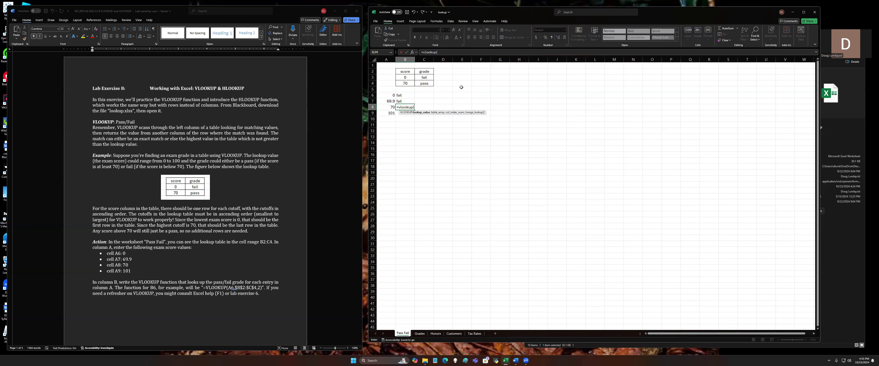
{"action": "type", "text": "a8,"}
{"action": "left_click_drag", "start_coordinate": [405, 78], "coordinate": [422, 83]}
{"action": "type", "text": ",2)"}
{"action": "key", "text": "Return"}
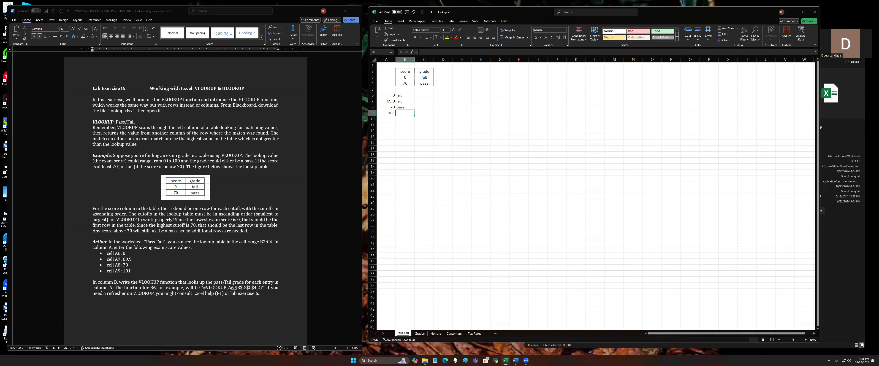
- In B9, enter a VLOOKUP formula that looks up A9 in B3:C4 and returns column 2
{"action": "type", "text": "="}
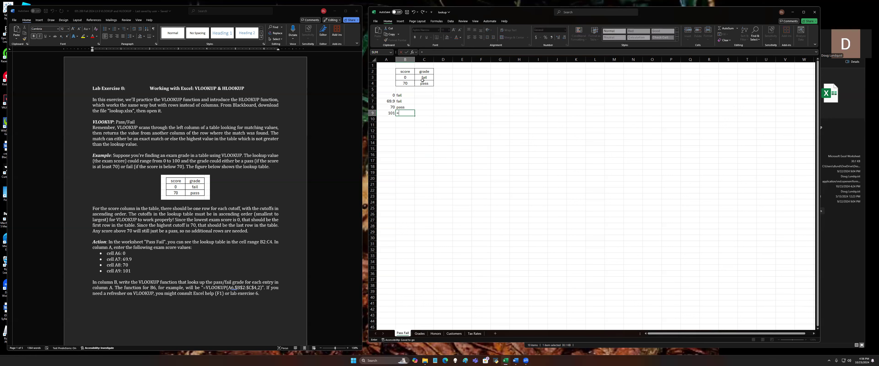
{"action": "type", "text": "vlookup("}
{"action": "left_click", "coordinate": [387, 112]}
{"action": "type", "text": ","}
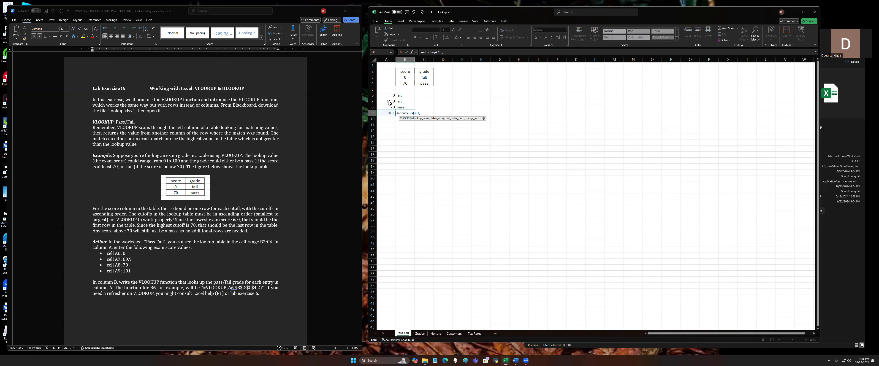
{"action": "left_click_drag", "start_coordinate": [406, 77], "coordinate": [421, 83]}
{"action": "type", "text": ","}
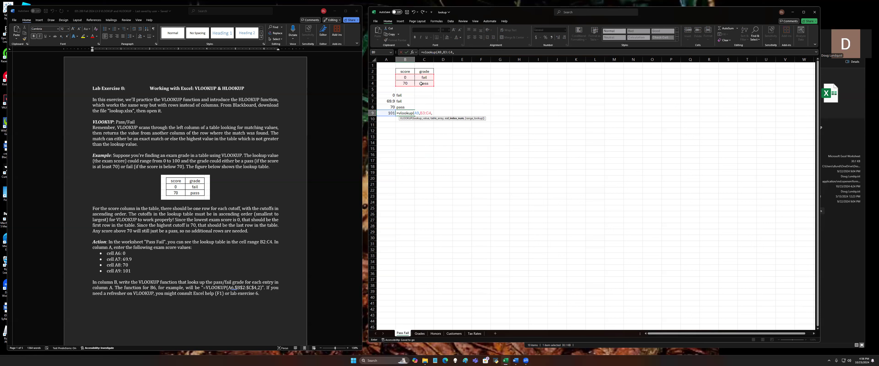
{"action": "type", "text": "2)"}
{"action": "key", "text": "Return"}
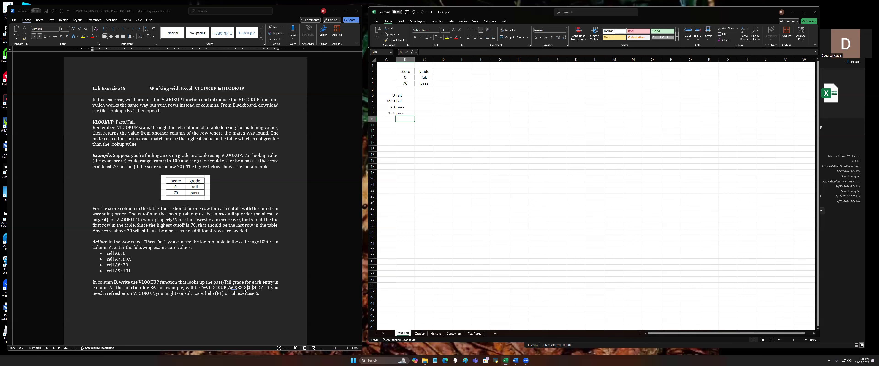
- In the Word lab document, check the $B$2:$C$4 reference in the sample formula and read the Letter Grades instructions
{"action": "left_click", "coordinate": [234, 290]}
{"action": "left_click_drag", "start_coordinate": [234, 289], "coordinate": [257, 288]}
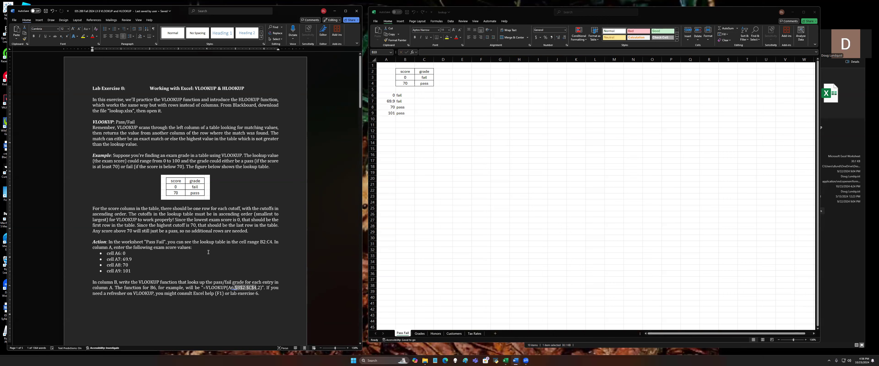
{"action": "scroll", "coordinate": [228, 238], "scroll_direction": "down", "scroll_amount": 5}
{"action": "scroll", "coordinate": [228, 237], "scroll_direction": "down", "scroll_amount": 4}
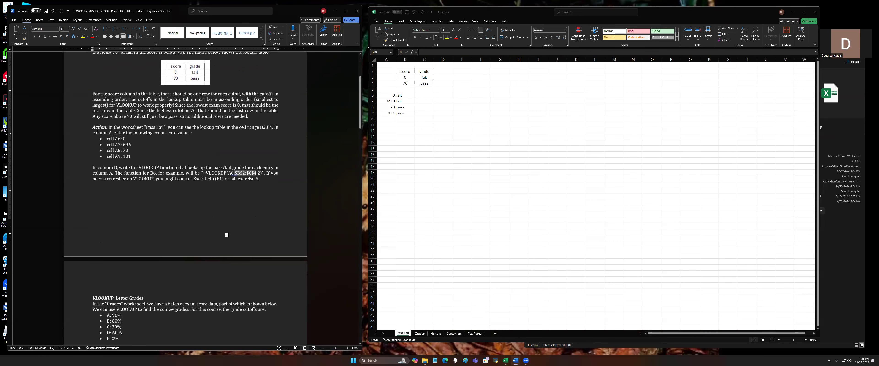
{"action": "scroll", "coordinate": [134, 223], "scroll_direction": "down", "scroll_amount": 5}
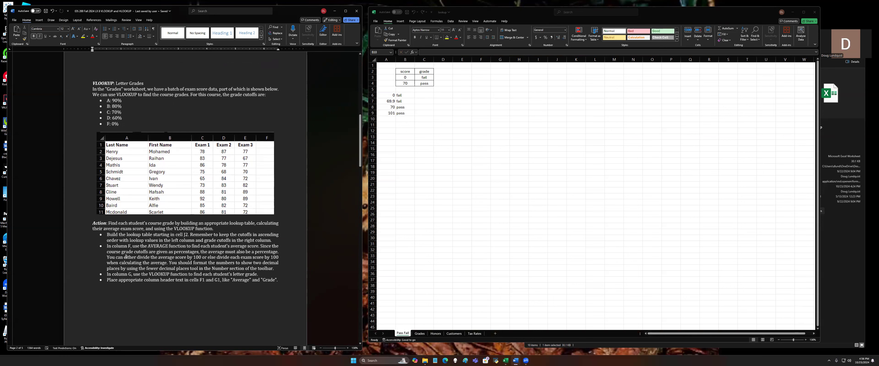
- Switch to the Excel workbook's Grades worksheet and examine the first student's three exam scores in C2:E2
{"action": "left_click", "coordinate": [423, 334]}
{"action": "left_click", "coordinate": [420, 334]}
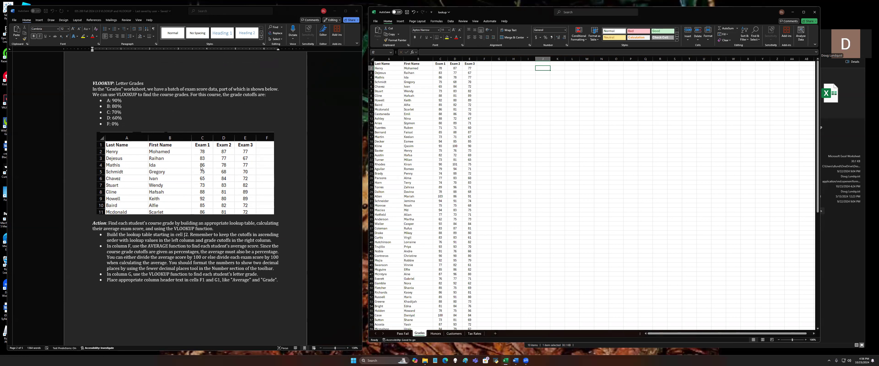
{"action": "left_click", "coordinate": [440, 69]}
{"action": "left_click_drag", "start_coordinate": [440, 69], "coordinate": [464, 69]}
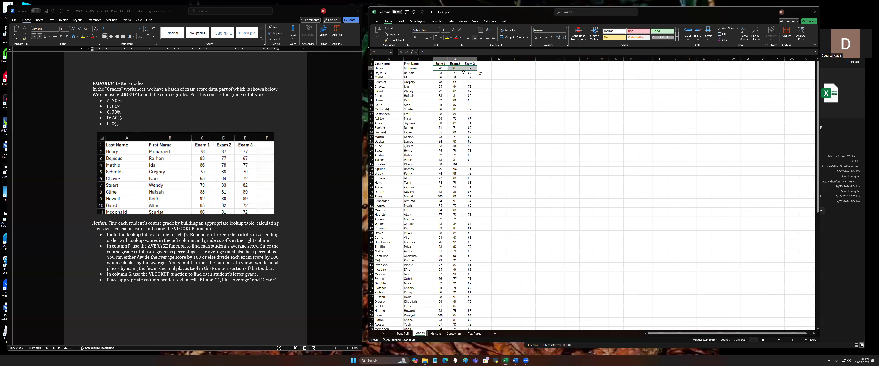
{"action": "left_click", "coordinate": [455, 68]}
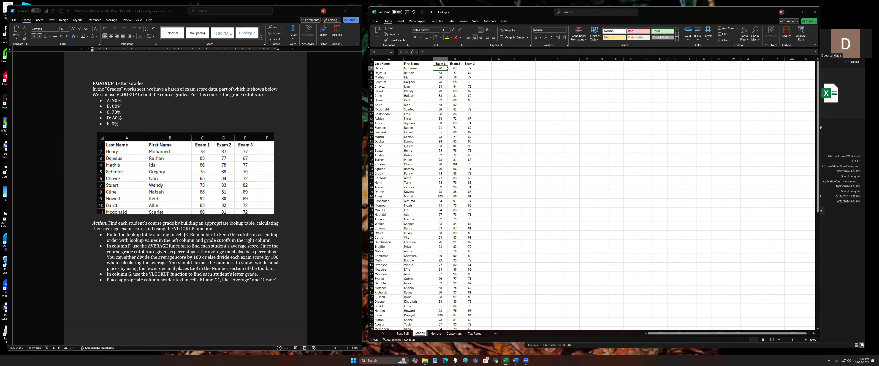
- Start the Grades lookup table by entering cutoff 0 in J2 and grade F in K2
{"action": "left_click", "coordinate": [806, 340]}
{"action": "left_click", "coordinate": [806, 341]}
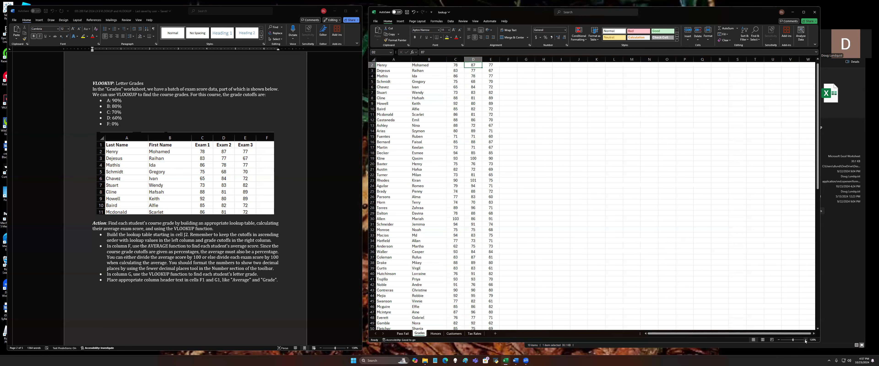
{"action": "scroll", "coordinate": [487, 189], "scroll_direction": "up", "scroll_amount": 1}
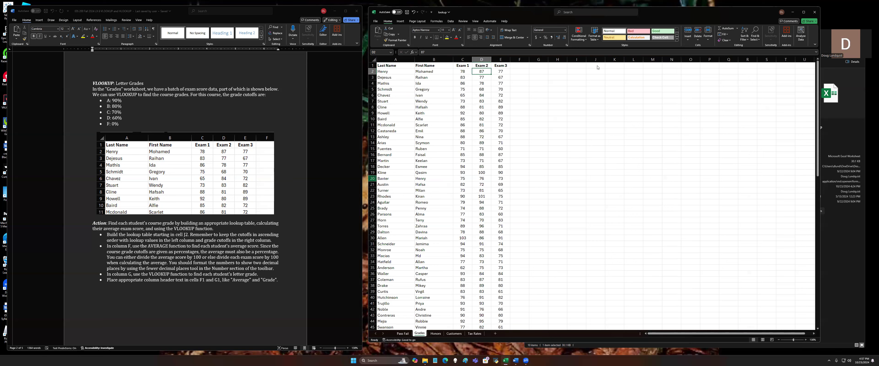
{"action": "key", "text": "Right"}
{"action": "key", "text": "Right"}
{"action": "key", "text": "Right"}
{"action": "key", "text": "Right"}
{"action": "key", "text": "Right"}
{"action": "key", "text": "Right"}
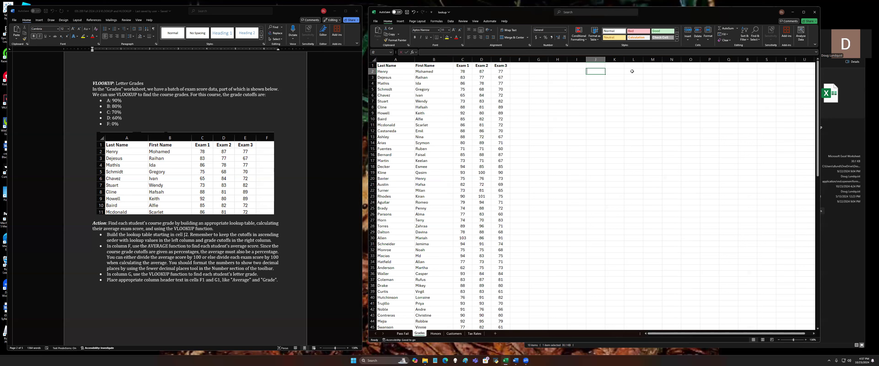
{"action": "type", "text": "0"}
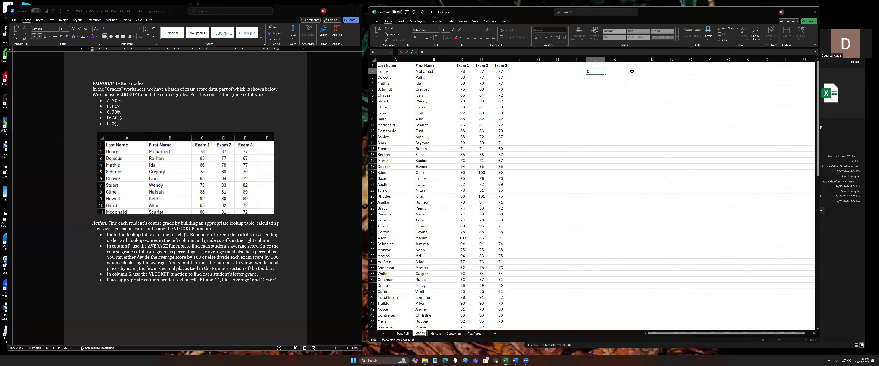
{"action": "key", "text": "Tab"}
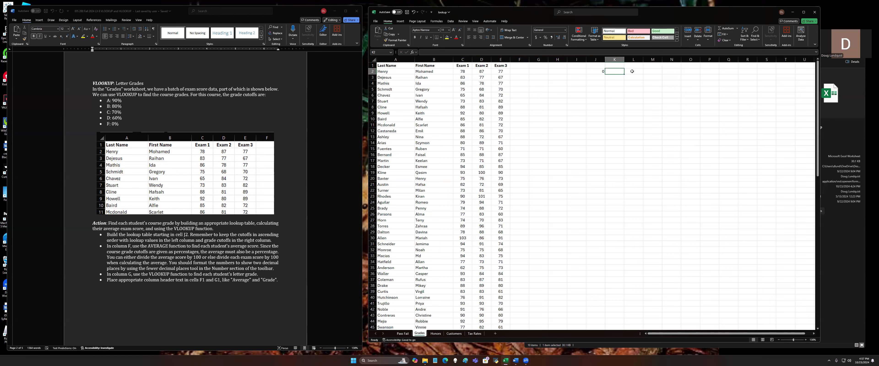
{"action": "type", "text": "F"}
{"action": "key", "text": "Return"}
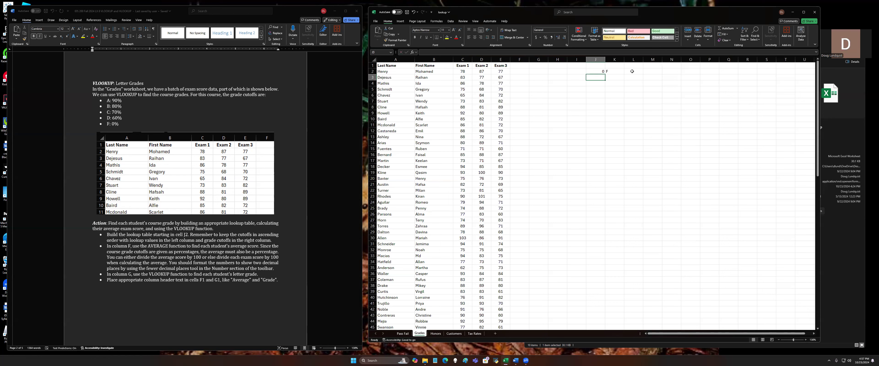
- Add the next lookup rows: 60% with grade D in J3:K3 and 70% with grade C in J4:K4
{"action": "type", "text": "60"}
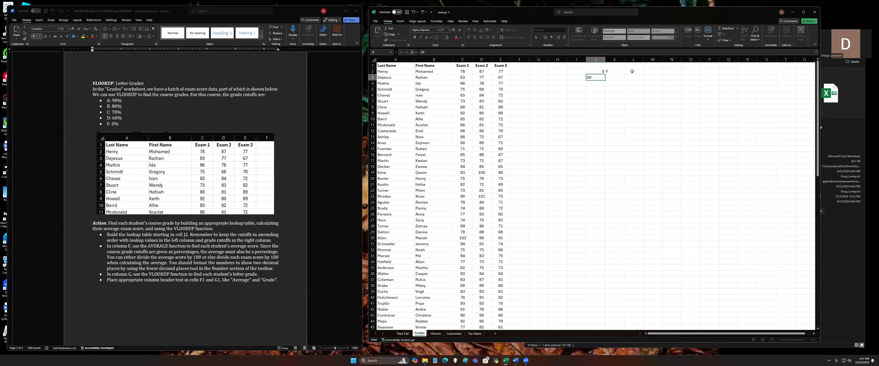
{"action": "type", "text": "%"}
{"action": "key", "text": "Tab"}
{"action": "type", "text": "D"}
{"action": "key", "text": "Return"}
{"action": "type", "text": "70"}
{"action": "key", "text": "Tab"}
{"action": "type", "text": "C"}
{"action": "key", "text": "Return"}
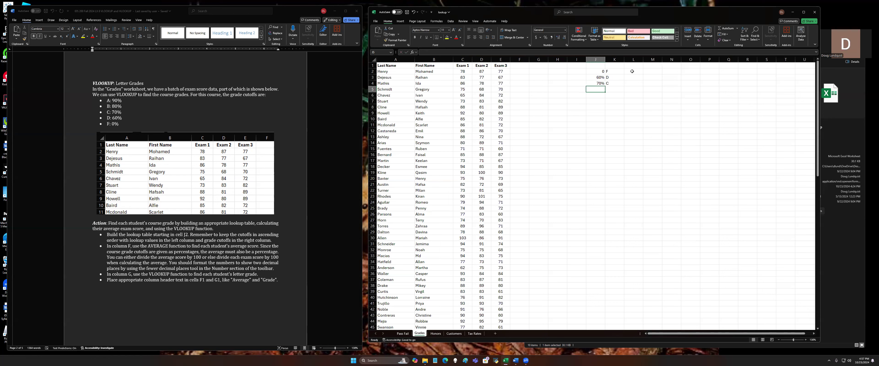
- Finish the lookup table with 80% and B in J5:K5 and 90% and A in J6:K6, and review the cutoffs in J2:J6
{"action": "type", "text": "80"}
{"action": "key", "text": "Tab"}
{"action": "type", "text": "B"}
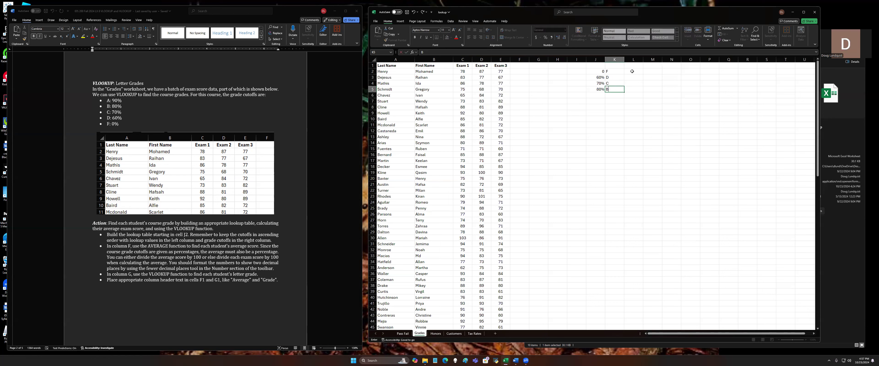
{"action": "key", "text": "Return"}
{"action": "type", "text": "90"}
{"action": "key", "text": "Tab"}
{"action": "type", "text": "A"}
{"action": "key", "text": "Return"}
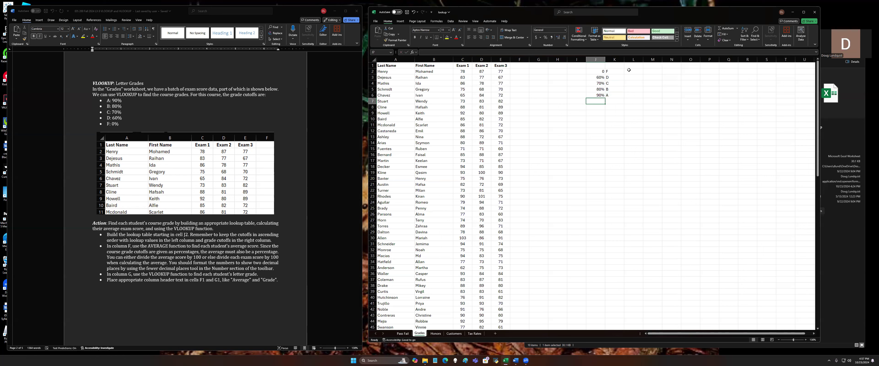
{"action": "left_click", "coordinate": [597, 72]}
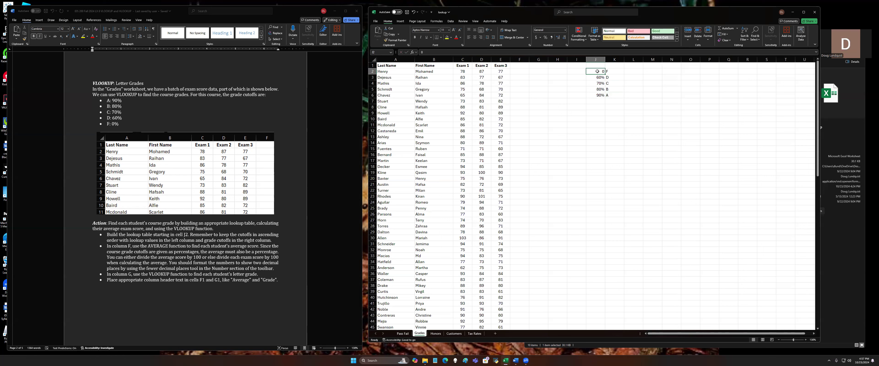
{"action": "left_click_drag", "start_coordinate": [597, 72], "coordinate": [594, 97]}
{"action": "left_click", "coordinate": [593, 70]}
{"action": "left_click_drag", "start_coordinate": [595, 72], "coordinate": [597, 96]}
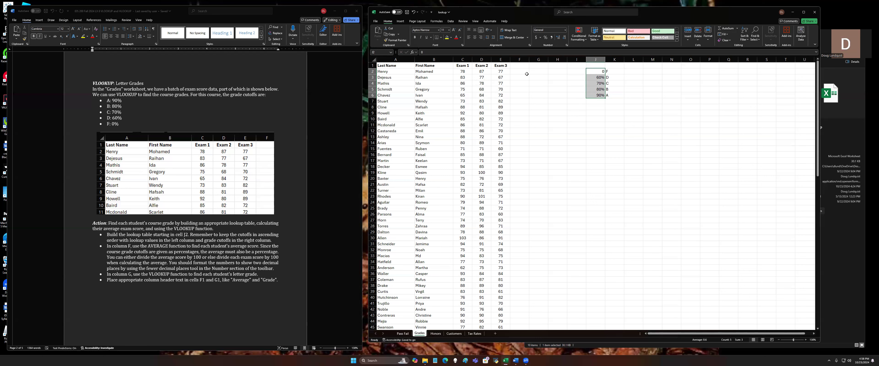
- Enter the header Average in F1 and a formula in F2 that averages C2:E2 and divides by 100
{"action": "left_click", "coordinate": [520, 67]}
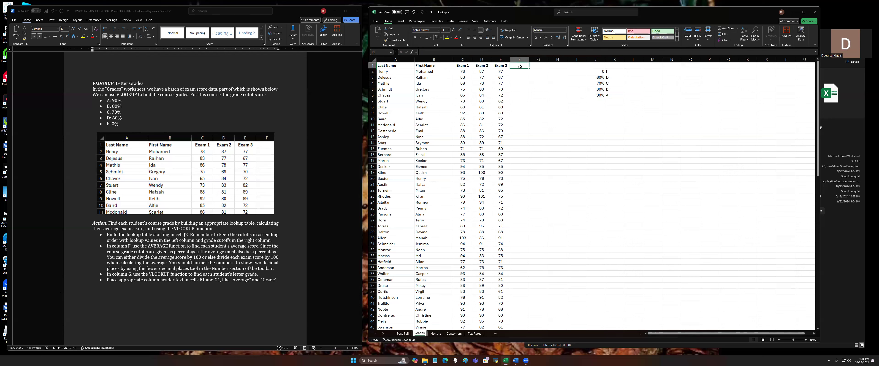
{"action": "type", "text": "Average"}
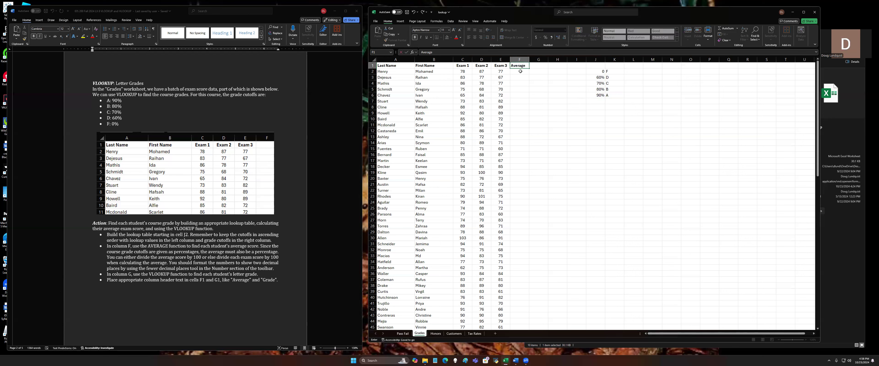
{"action": "key", "text": "Return"}
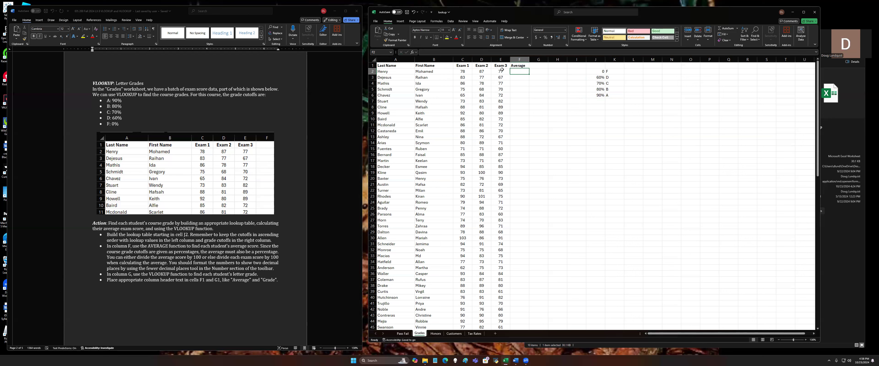
{"action": "type", "text": "=average("}
{"action": "left_click_drag", "start_coordinate": [466, 72], "coordinate": [499, 72]}
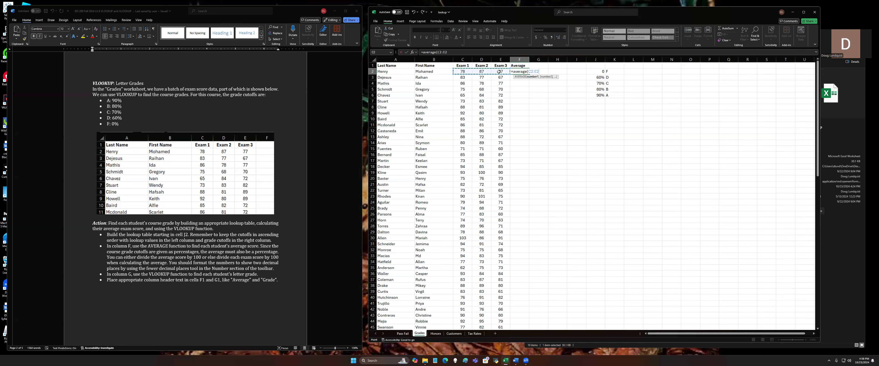
{"action": "type", "text": ")/100"}
{"action": "key", "text": "Return"}
- Fill the average formula down column F to the last student and format the averages as percentages with two decimals
{"action": "left_click", "coordinate": [520, 70]}
{"action": "left_click_drag", "start_coordinate": [530, 73], "coordinate": [521, 317]}
{"action": "scroll", "coordinate": [592, 160], "scroll_direction": "up", "scroll_amount": 19}
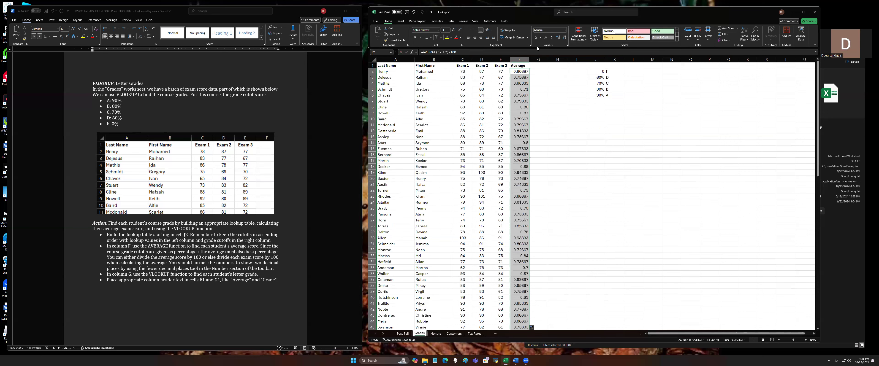
{"action": "left_click", "coordinate": [545, 37]}
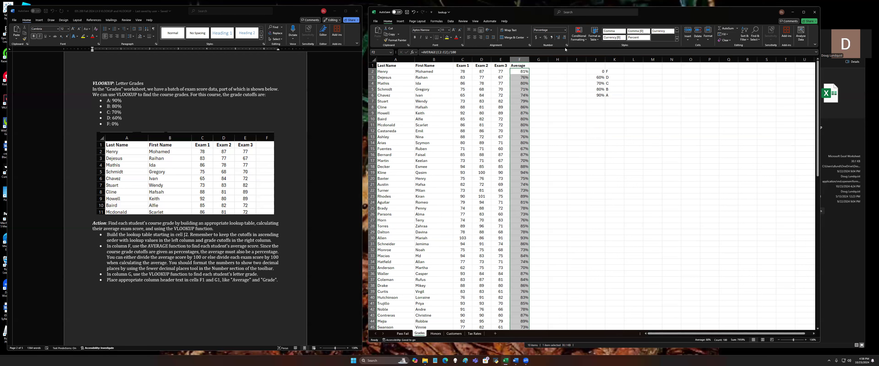
{"action": "left_click", "coordinate": [559, 38]}
{"action": "left_click", "coordinate": [559, 38]}
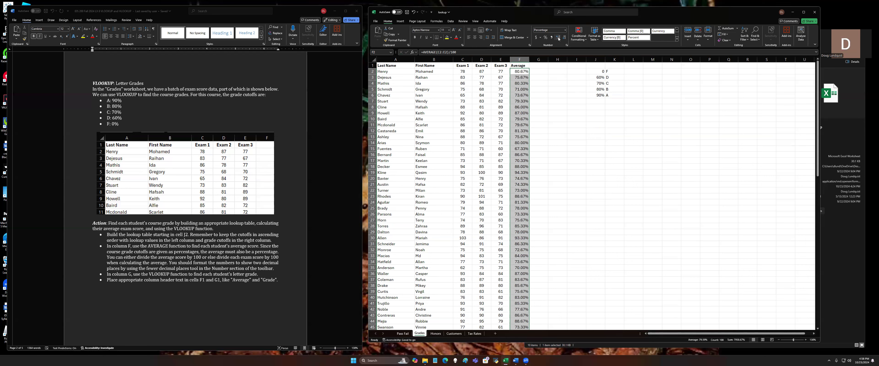
- Enter the column header Grade in G1
{"action": "left_click", "coordinate": [551, 90]}
{"action": "left_click", "coordinate": [540, 66]}
{"action": "type", "text": "Grade"}
{"action": "key", "text": "Return"}
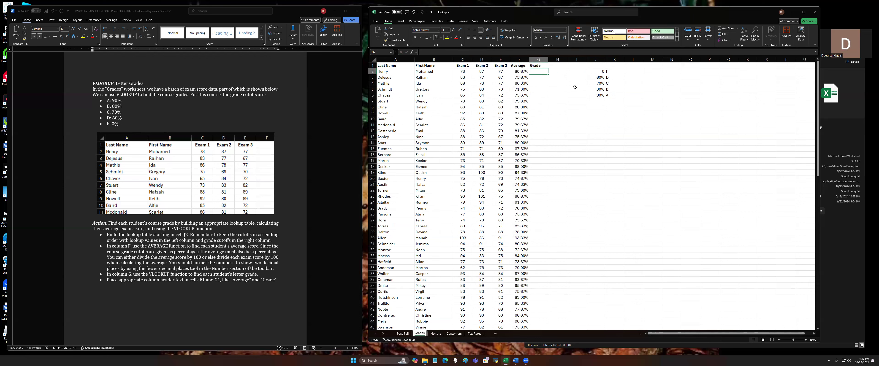
- Compare the first student's average in F2 with the cutoffs in J2:K6 to trace which grade row matches
{"action": "left_click_drag", "start_coordinate": [591, 74], "coordinate": [612, 96]}
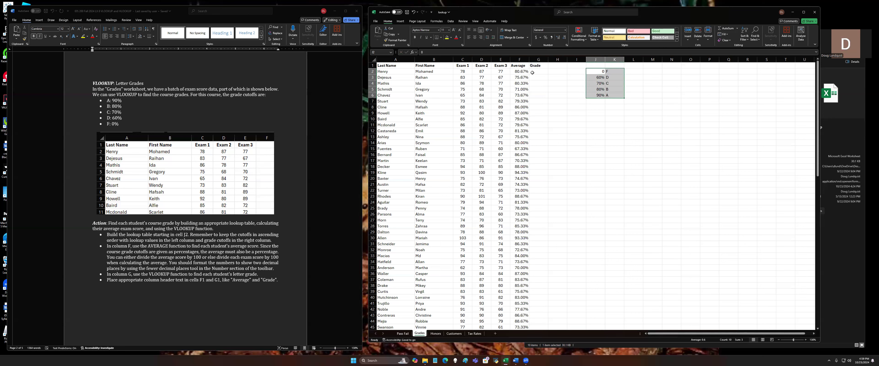
{"action": "left_click", "coordinate": [521, 72]}
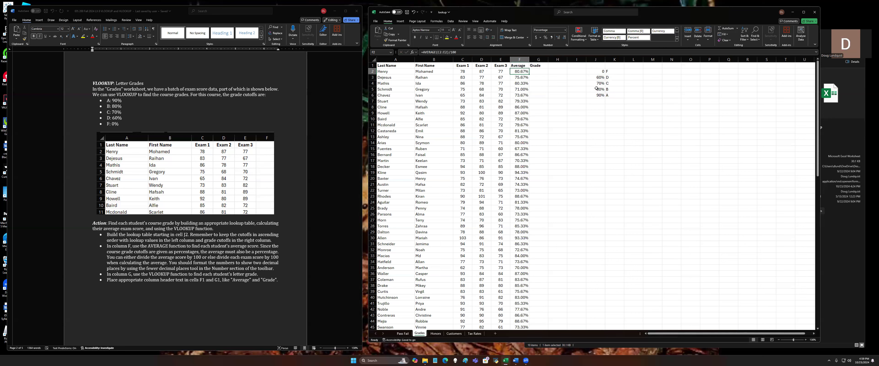
{"action": "left_click_drag", "start_coordinate": [597, 89], "coordinate": [611, 89]}
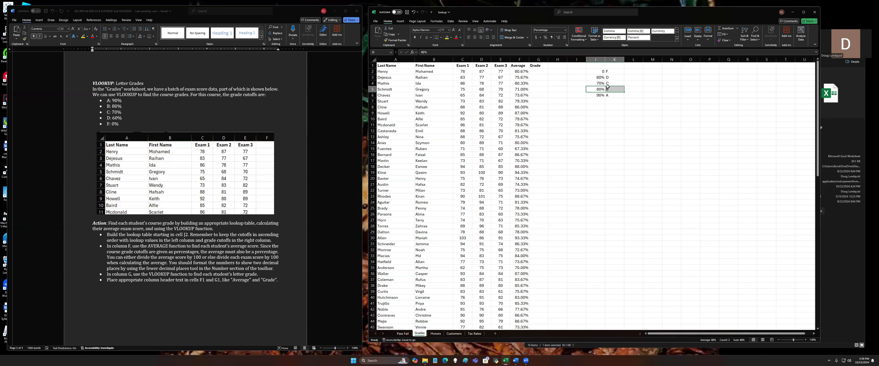
{"action": "left_click", "coordinate": [519, 71]}
{"action": "left_click", "coordinate": [599, 71]}
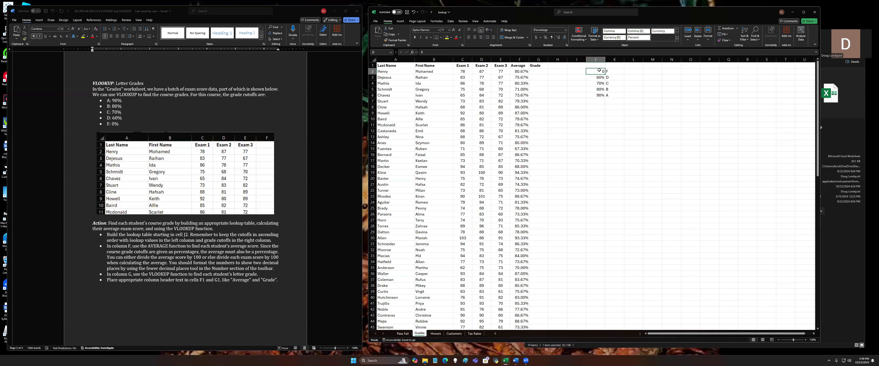
{"action": "left_click_drag", "start_coordinate": [599, 70], "coordinate": [596, 89]}
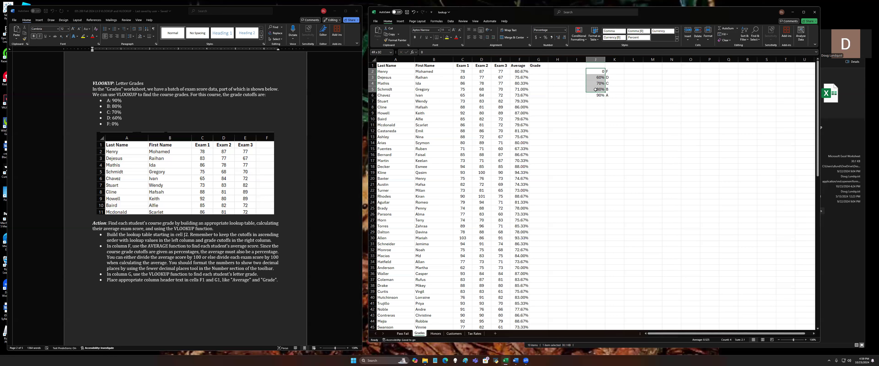
{"action": "left_click", "coordinate": [594, 96]}
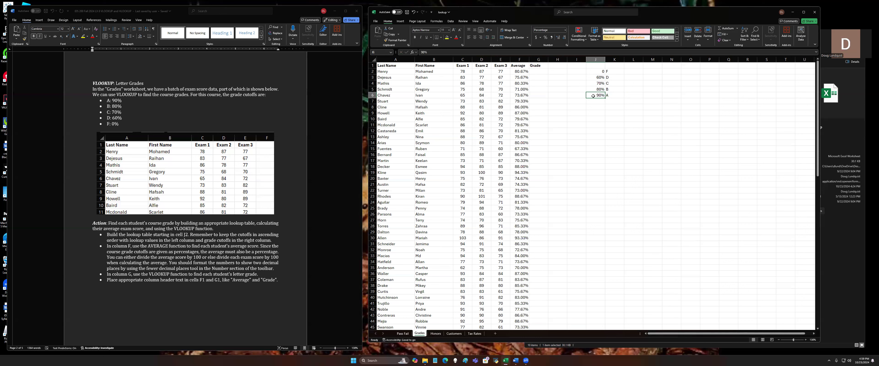
{"action": "left_click_drag", "start_coordinate": [598, 90], "coordinate": [617, 90]}
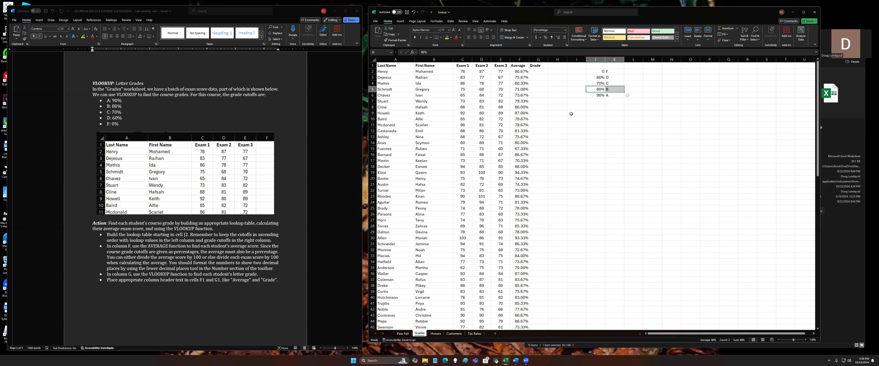
- In G2, enter a VLOOKUP formula that looks up F2 in the absolute range $J$2:$K$6 and returns column 2
{"action": "left_click", "coordinate": [532, 69]}
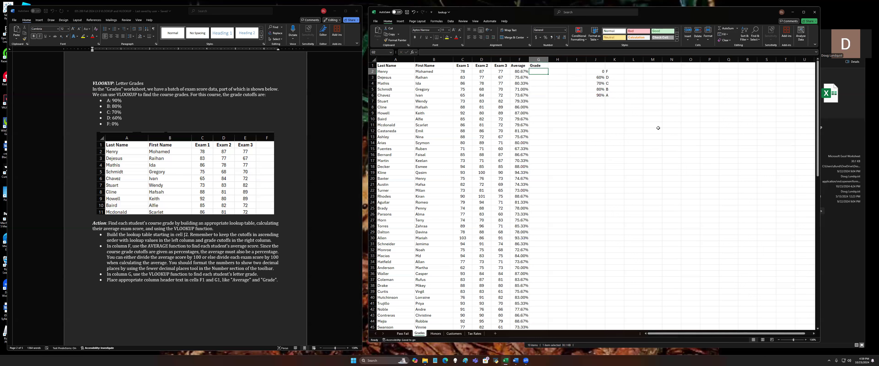
{"action": "type", "text": "=vl"}
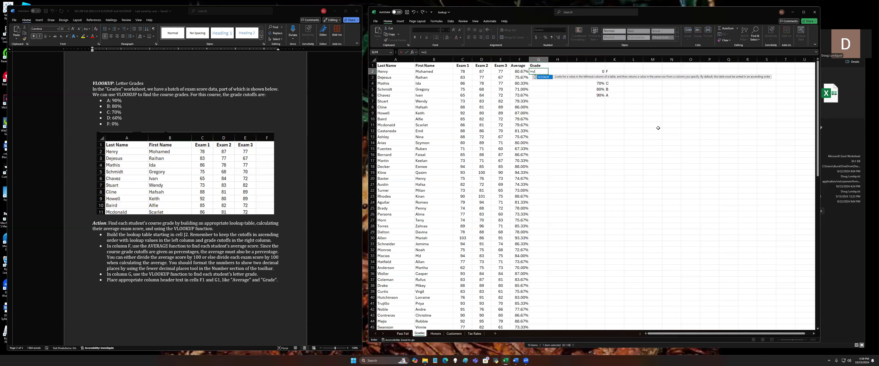
{"action": "type", "text": "ookup(f2,"}
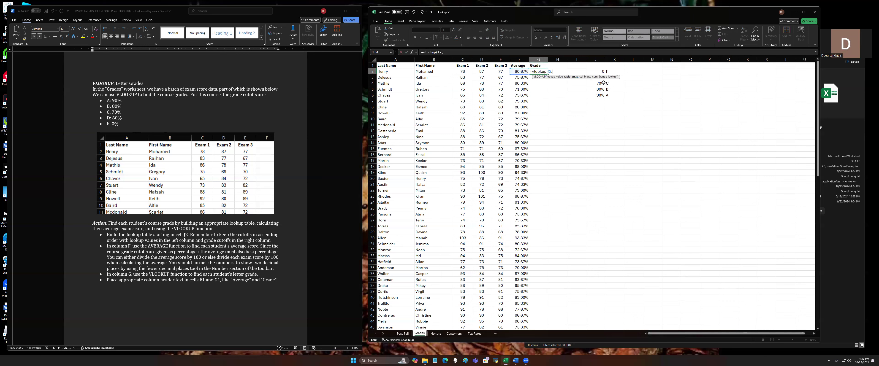
{"action": "left_click_drag", "start_coordinate": [598, 71], "coordinate": [615, 96]}
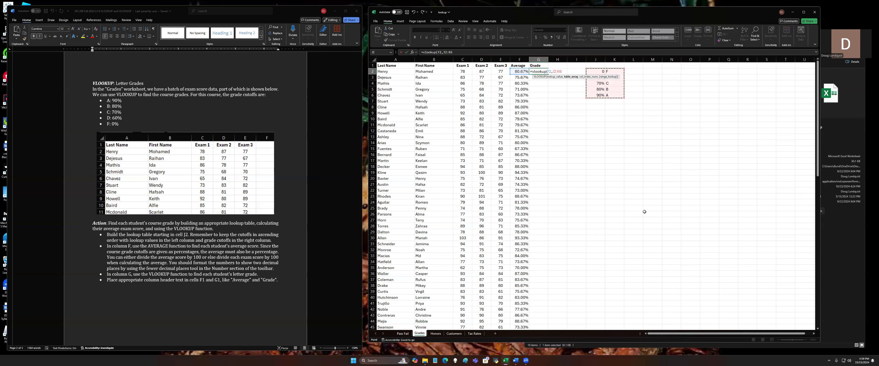
{"action": "key", "text": "F4"}
{"action": "type", "text": ",2"}
{"action": "key", "text": "Return"}
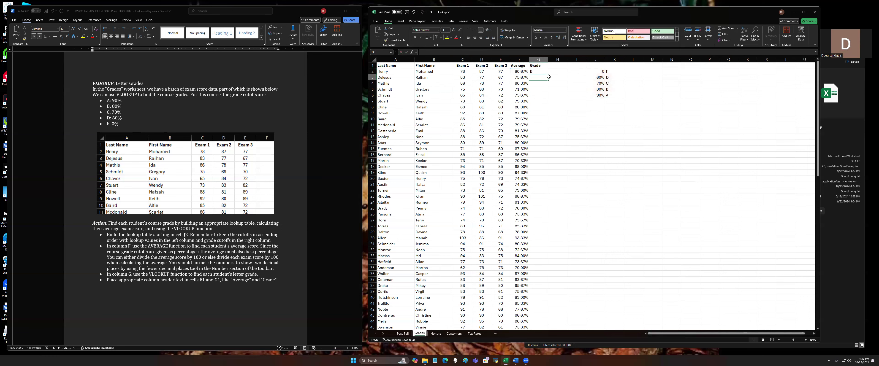
- Fill the VLOOKUP formula down column G to the last student and spot-check a few averages against their grades
{"action": "left_click", "coordinate": [538, 72]}
{"action": "left_click_drag", "start_coordinate": [548, 75], "coordinate": [542, 322]}
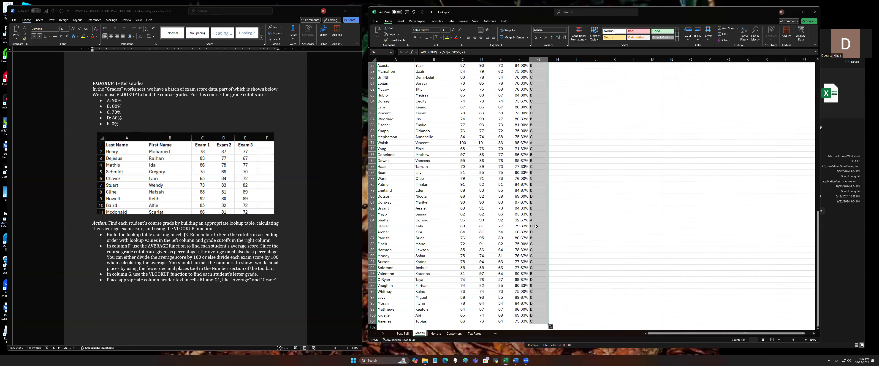
{"action": "left_click", "coordinate": [522, 225]}
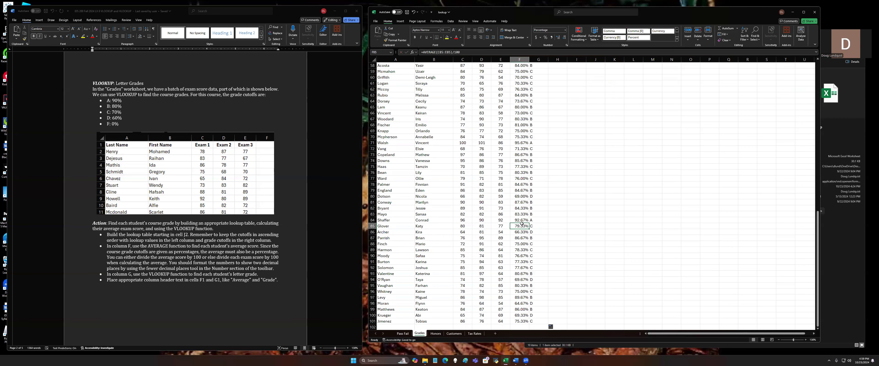
{"action": "left_click", "coordinate": [524, 279]}
{"action": "left_click", "coordinate": [522, 223]}
{"action": "scroll", "coordinate": [572, 225], "scroll_direction": "up", "scroll_amount": 13}
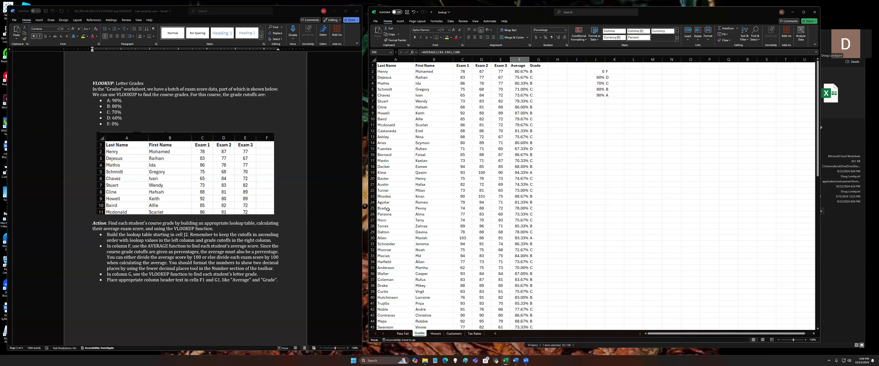
- Switch to the Honors worksheet, bring up the VLOOKUP Graduation Honors instructions beside it, and enlarge the sheet from its header row
{"action": "left_click", "coordinate": [433, 334]}
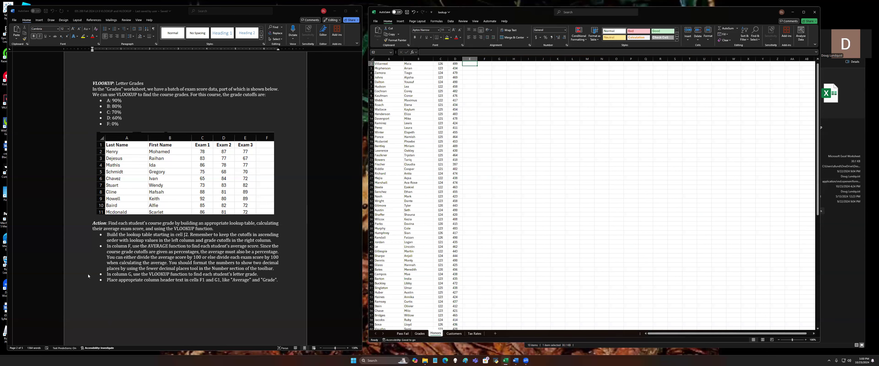
{"action": "scroll", "coordinate": [134, 267], "scroll_direction": "down", "scroll_amount": 6}
{"action": "scroll", "coordinate": [167, 237], "scroll_direction": "down", "scroll_amount": 2}
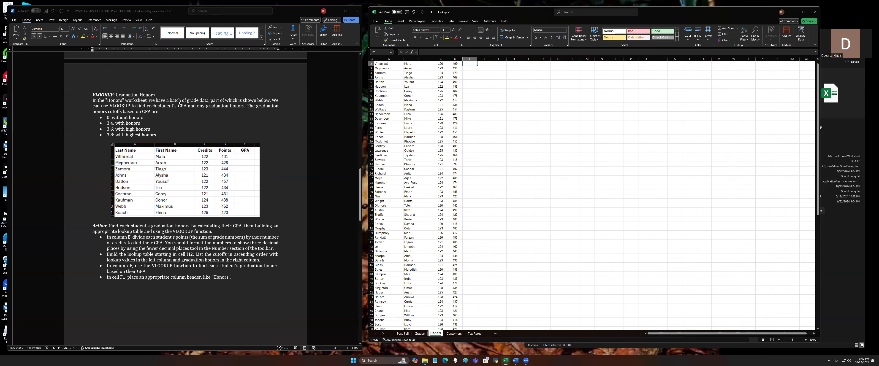
{"action": "left_click", "coordinate": [455, 132]}
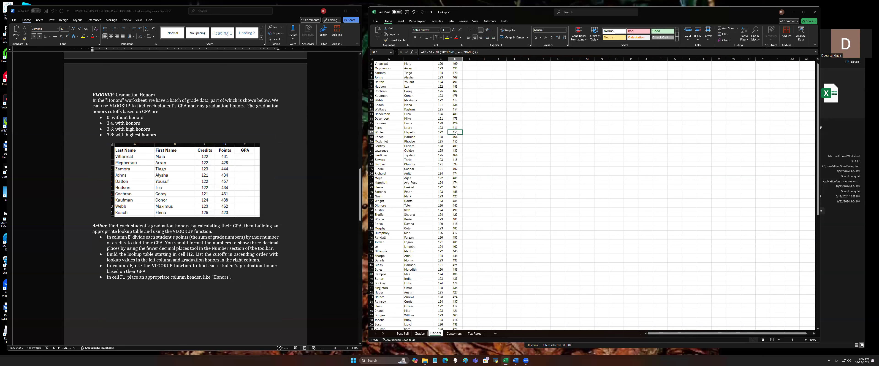
{"action": "scroll", "coordinate": [469, 90], "scroll_direction": "up", "scroll_amount": 1}
{"action": "left_click", "coordinate": [481, 90]}
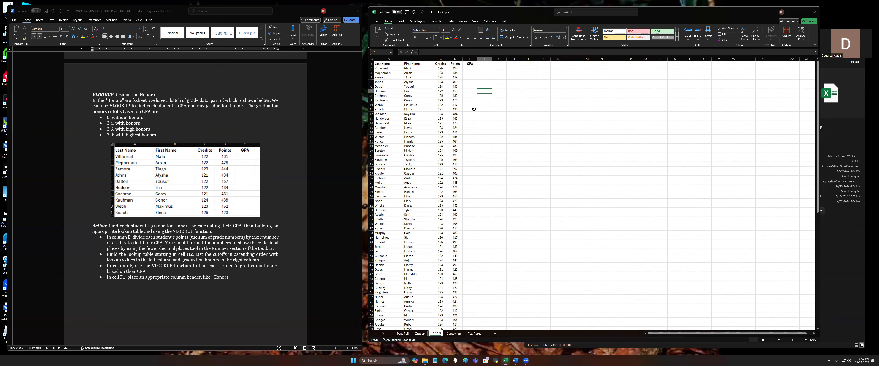
{"action": "left_click", "coordinate": [470, 64]}
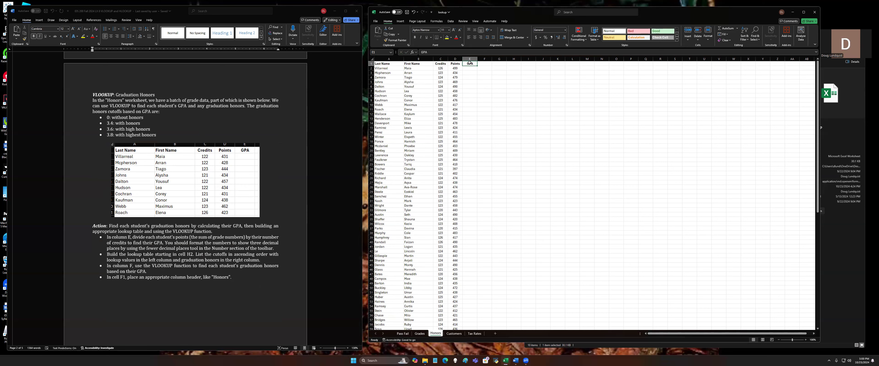
{"action": "left_click", "coordinate": [806, 341]}
{"action": "left_click", "coordinate": [806, 341]}
{"action": "left_click", "coordinate": [806, 340]}
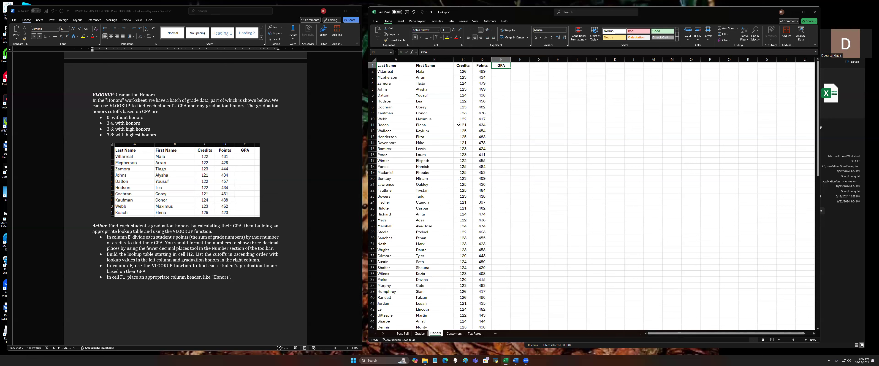
- In E2, enter a formula that calculates the first student's GPA by dividing the points in D2 by the credits in C2
{"action": "left_click", "coordinate": [461, 72]}
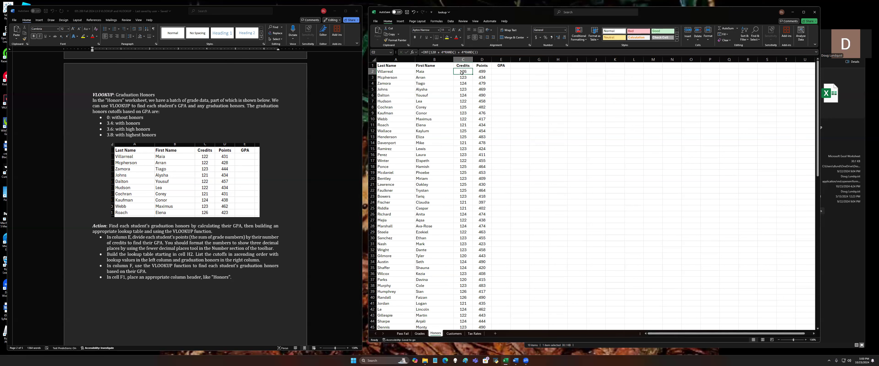
{"action": "left_click", "coordinate": [480, 71]}
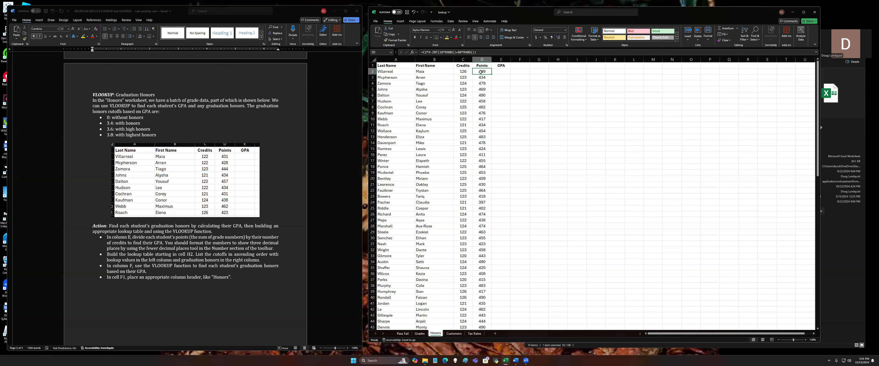
{"action": "left_click", "coordinate": [464, 72]}
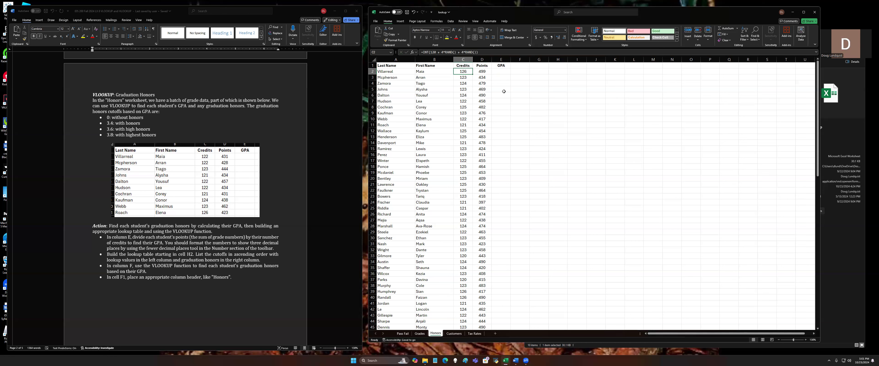
{"action": "left_click", "coordinate": [499, 71]}
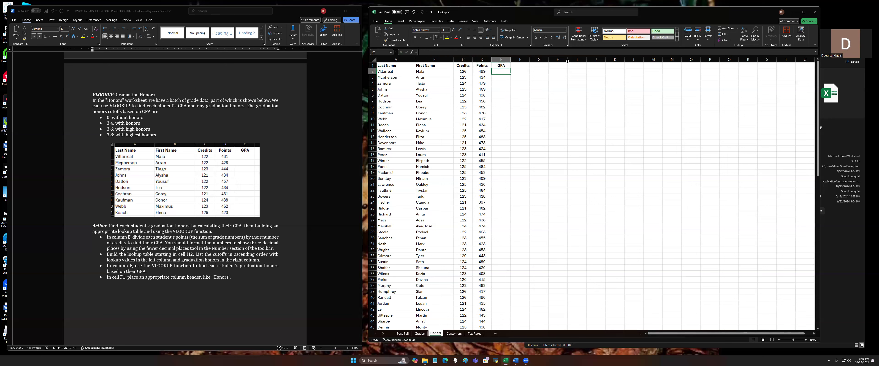
{"action": "type", "text": "=d2/c2"}
{"action": "key", "text": "Return"}
- Fill the GPA formula from E2 down column E to the last student in row 101
{"action": "left_click", "coordinate": [503, 72]}
{"action": "left_click_drag", "start_coordinate": [511, 75], "coordinate": [503, 320]}
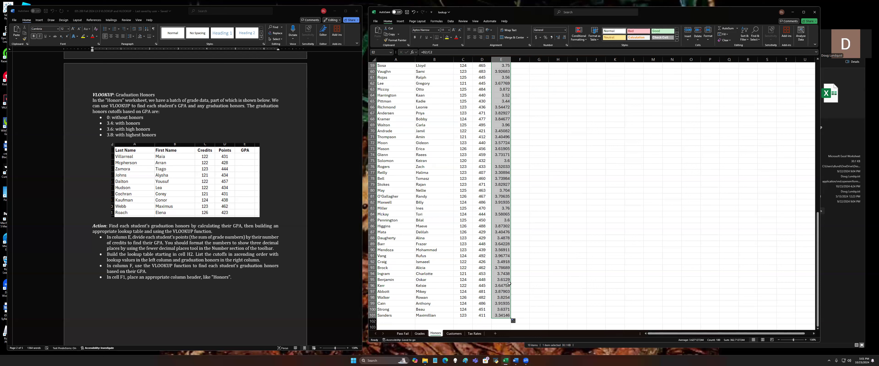
{"action": "left_click", "coordinate": [503, 257]}
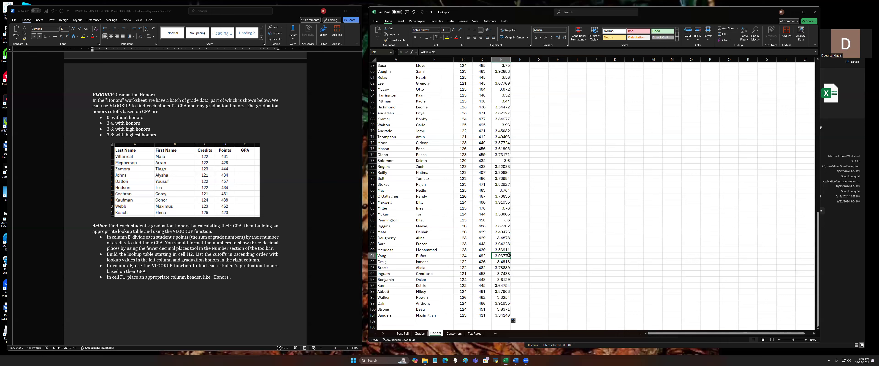
{"action": "scroll", "coordinate": [543, 74], "scroll_direction": "up", "scroll_amount": 19}
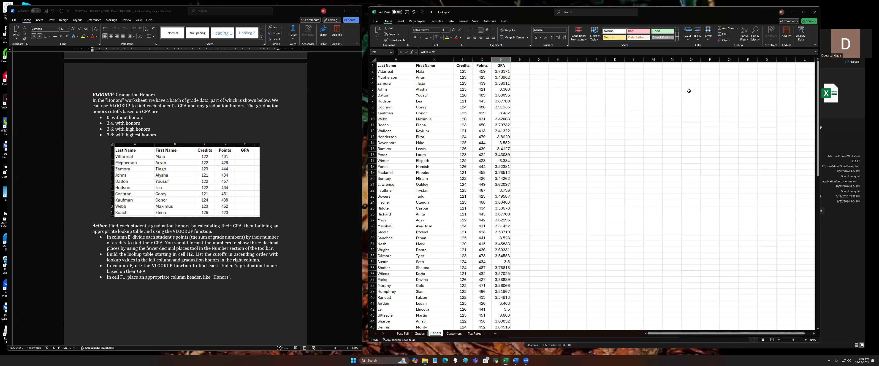
- Start the honors lookup table in H2 with the rows 0 / without honors and 3.4 / with honors across columns H and I
{"action": "left_click", "coordinate": [560, 71]}
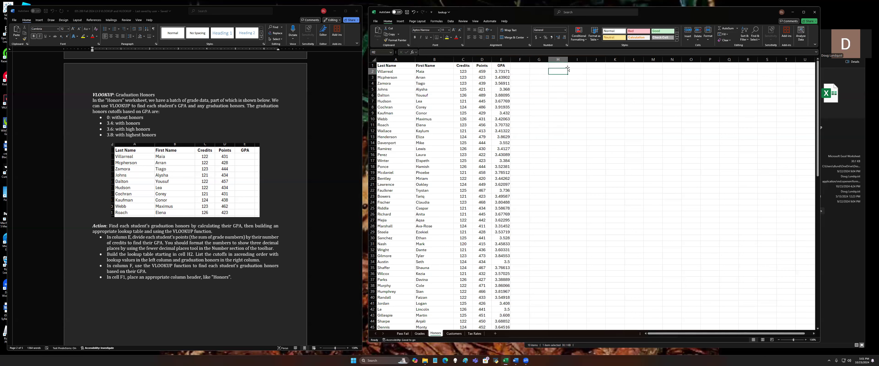
{"action": "type", "text": "0"}
{"action": "key", "text": "Tab"}
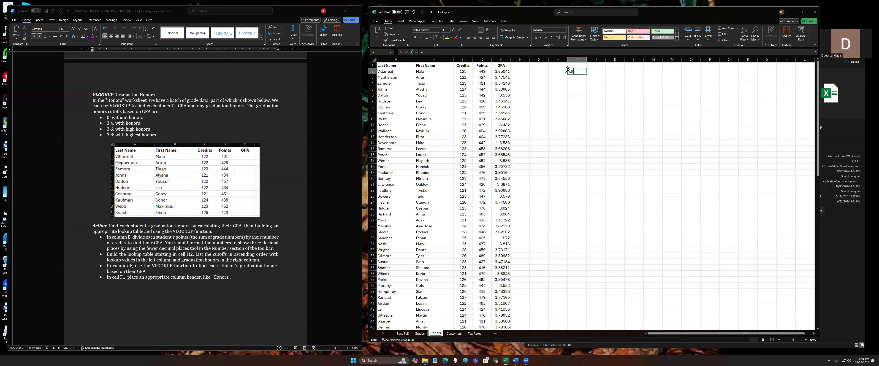
{"action": "type", "text": "without honors"}
{"action": "key", "text": "Return"}
{"action": "type", "text": "3.4"}
{"action": "key", "text": "Tab"}
{"action": "type", "text": "with honors"}
{"action": "key", "text": "Return"}
- Complete the honors lookup table with 3.6 / with high honors in row 4 and 3.8 / with highest honors in row 5
{"action": "type", "text": "3.6"}
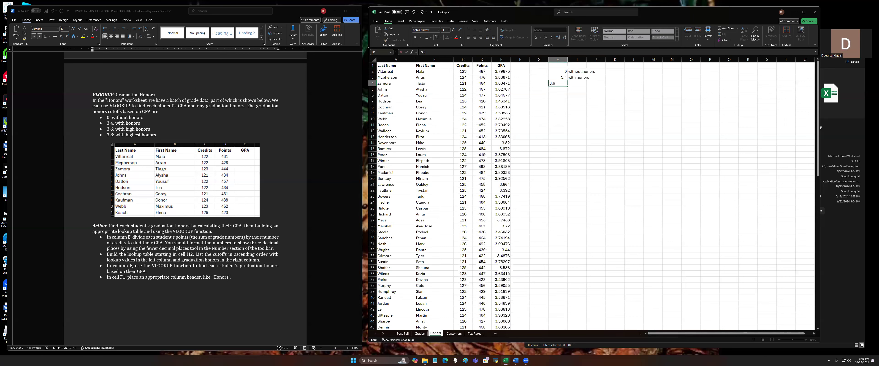
{"action": "key", "text": "Tab"}
{"action": "type", "text": "with high honors"}
{"action": "key", "text": "Return"}
{"action": "type", "text": "3.8"}
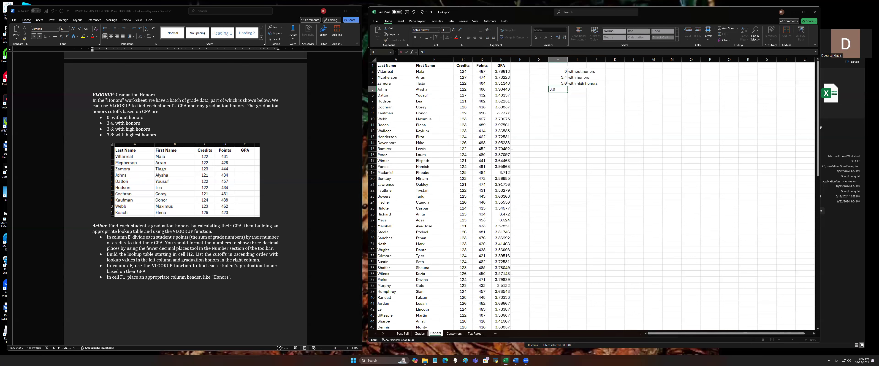
{"action": "key", "text": "Tab"}
{"action": "type", "text": "with highes"}
{"action": "type", "text": "t o"}
{"action": "type", "text": "honors"}
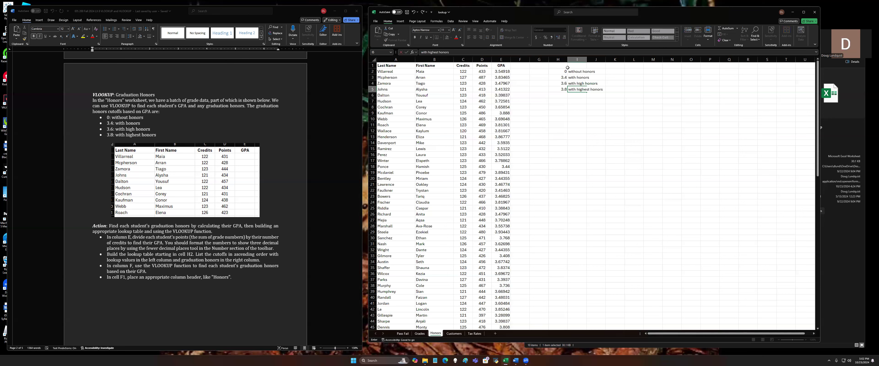
{"action": "key", "text": "Return"}
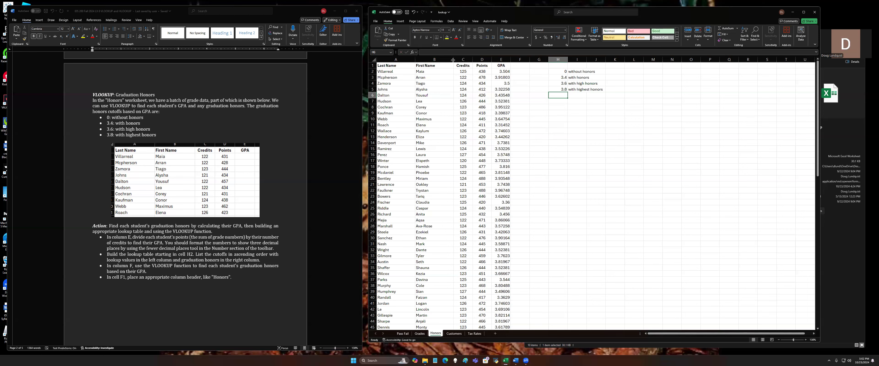
- Enter the column header Honors in F1
{"action": "left_click", "coordinate": [526, 66]}
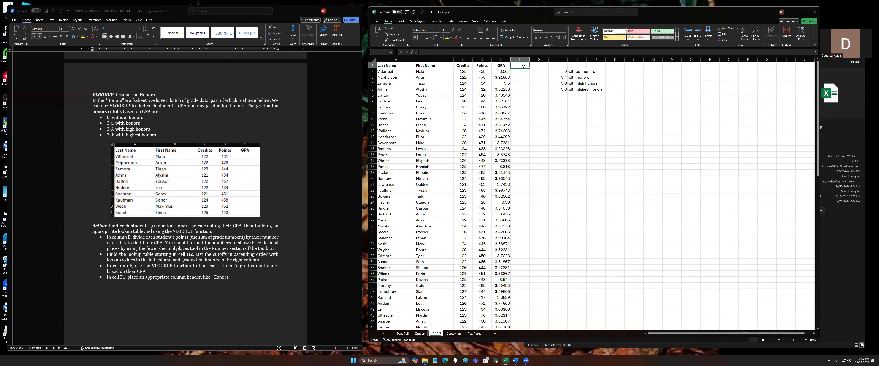
{"action": "type", "text": "Honors"}
{"action": "key", "text": "Return"}
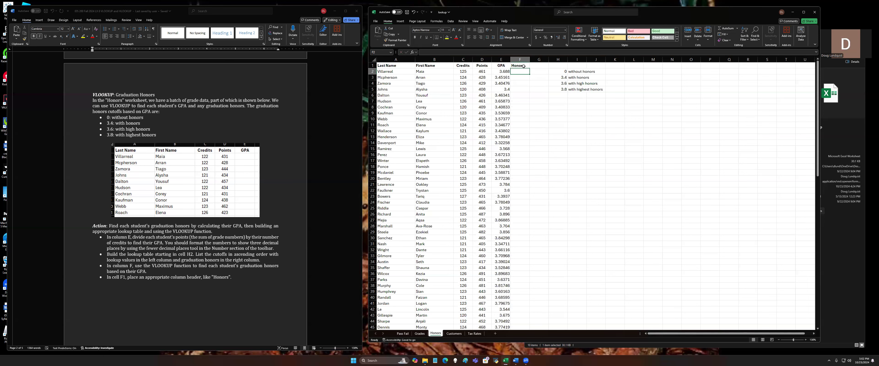
- In F2, enter a VLOOKUP formula that looks up E2 in the absolute range $H$2:$I$5 and returns column 2
{"action": "type", "text": "=vlookup("}
{"action": "left_click", "coordinate": [503, 73]}
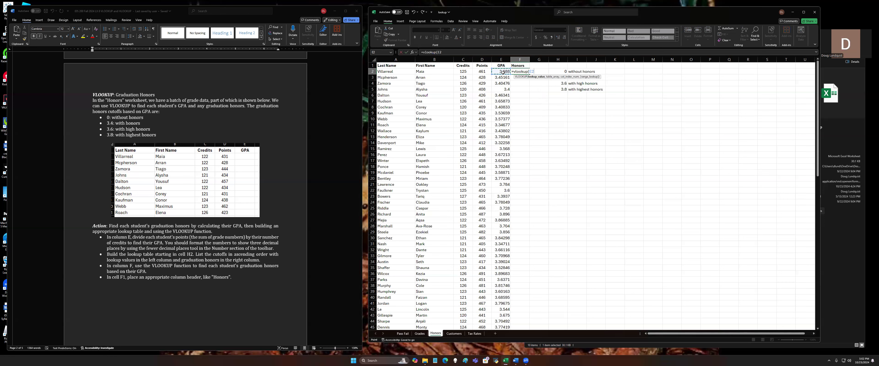
{"action": "type", "text": ","}
{"action": "left_click_drag", "start_coordinate": [562, 71], "coordinate": [574, 89]}
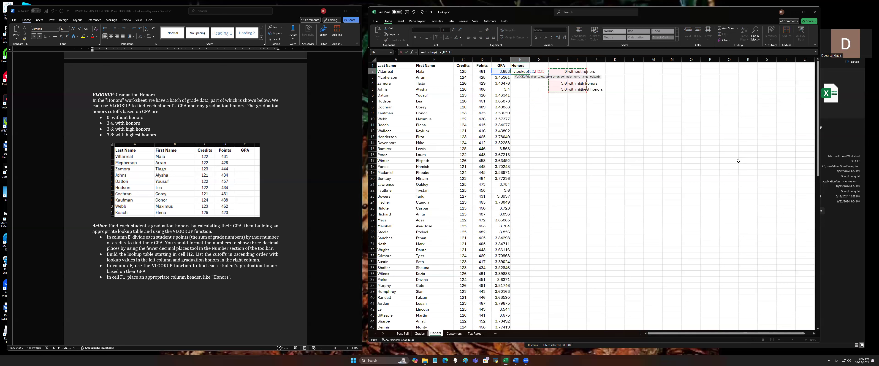
{"action": "key", "text": "F4"}
{"action": "type", "text": ","}
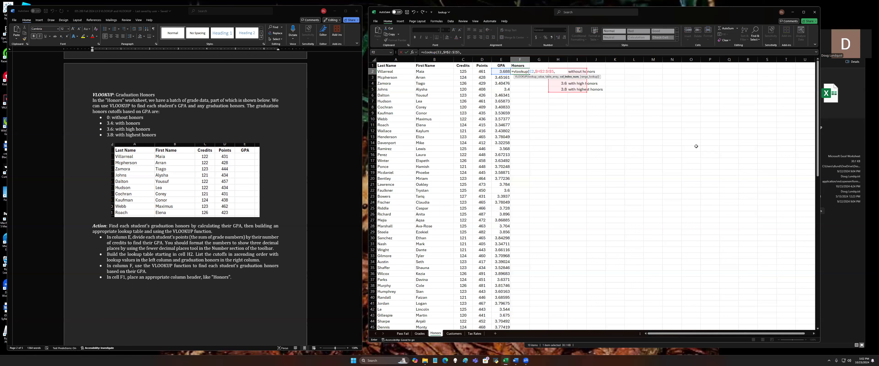
{"action": "type", "text": "2"}
{"action": "key", "text": "Return"}
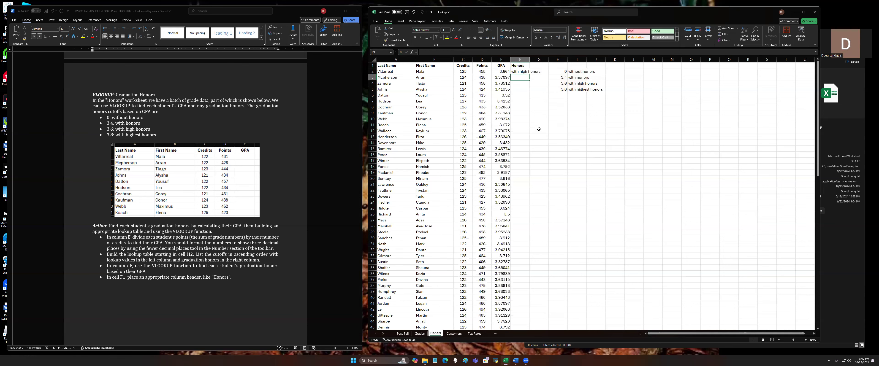
- Check the first student's GPA in E2, and fill the honors VLOOKUP formula from F2 down column F to the last student
{"action": "left_click", "coordinate": [499, 71]}
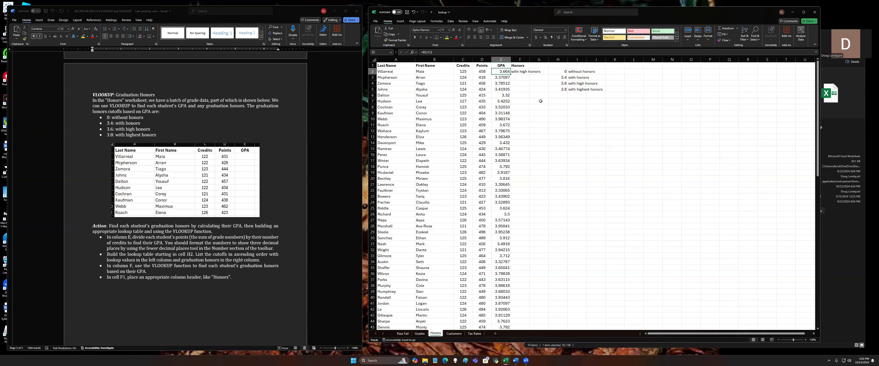
{"action": "left_click", "coordinate": [519, 72]}
{"action": "left_click_drag", "start_coordinate": [530, 74], "coordinate": [519, 328]}
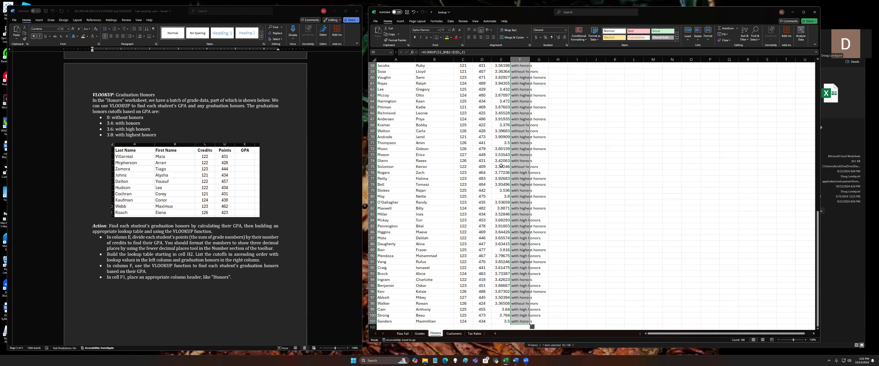
{"action": "scroll", "coordinate": [517, 167], "scroll_direction": "up", "scroll_amount": 19}
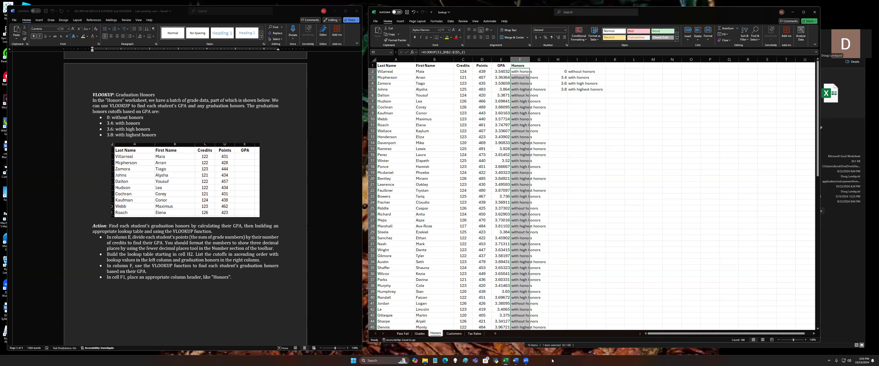
- Switch to the Customers worksheet, bring up the VLOOKUP Customer Account Data instructions, and enlarge the sheet from its header row
{"action": "left_click", "coordinate": [453, 333]}
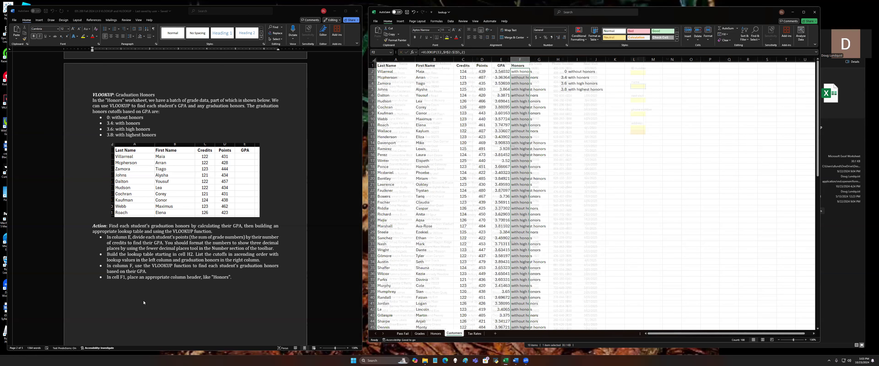
{"action": "scroll", "coordinate": [214, 290], "scroll_direction": "down", "scroll_amount": 4}
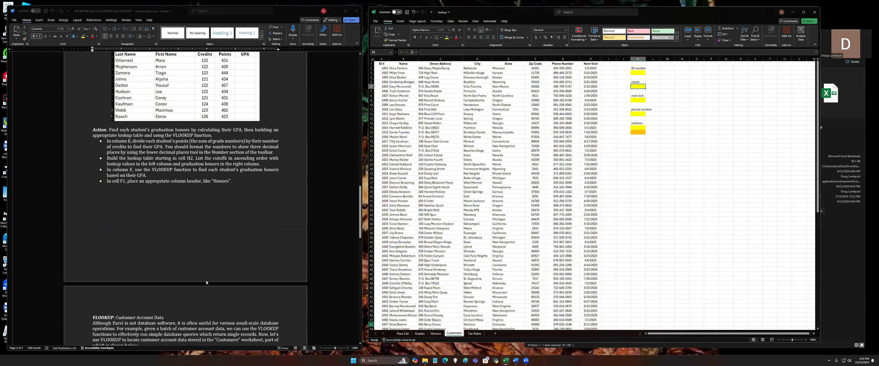
{"action": "scroll", "coordinate": [231, 288], "scroll_direction": "down", "scroll_amount": 10}
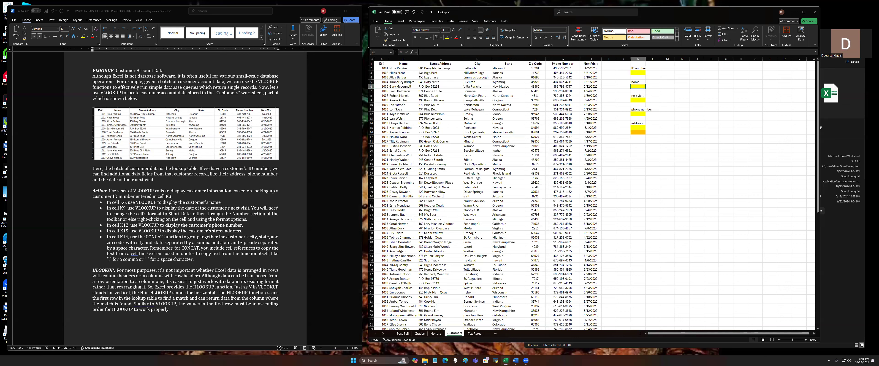
{"action": "left_click", "coordinate": [806, 341]}
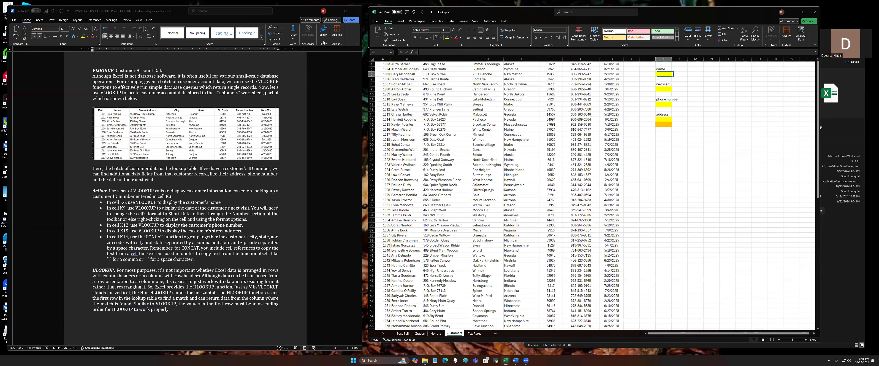
{"action": "scroll", "coordinate": [406, 78], "scroll_direction": "up", "scroll_amount": 2}
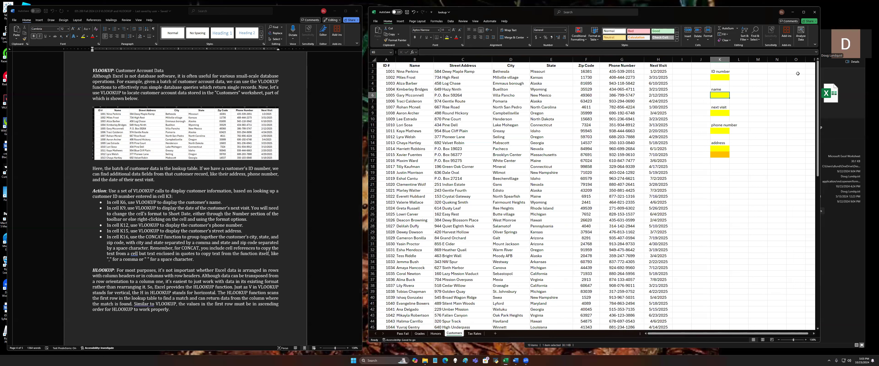
- Examine the highlighted ID number, name and next visit cells in column K and the Next Visit column in the customer data
{"action": "left_click", "coordinate": [720, 78]}
{"action": "left_click", "coordinate": [720, 95]}
{"action": "key", "text": "Down"}
{"action": "key", "text": "Down"}
{"action": "key", "text": "Down"}
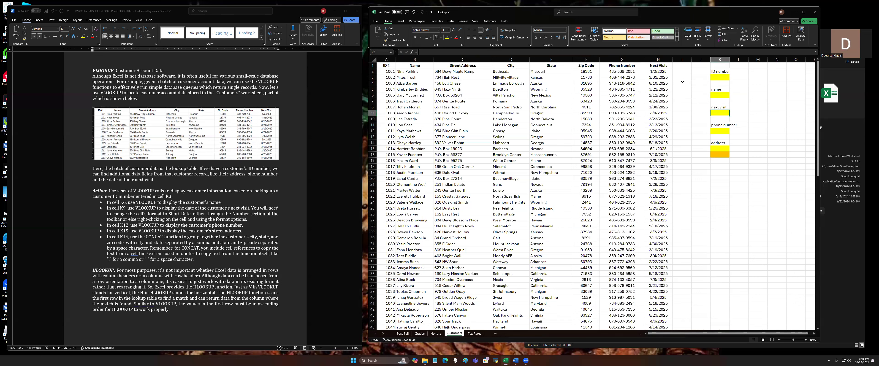
{"action": "left_click", "coordinate": [663, 59]}
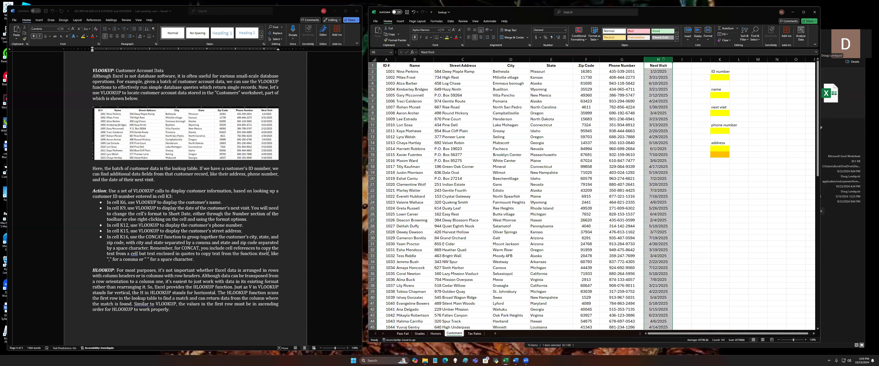
- Examine the phone number and address cells in column K alongside the Phone Number, Street Address, City, State and Zip Code columns
{"action": "left_click", "coordinate": [720, 131]}
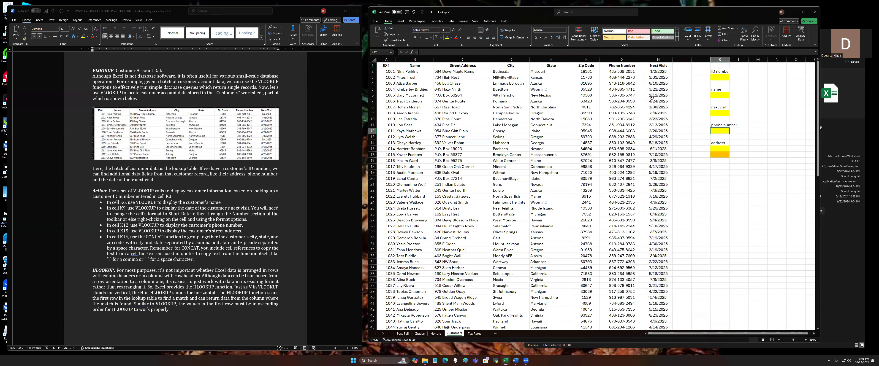
{"action": "left_click", "coordinate": [622, 60]}
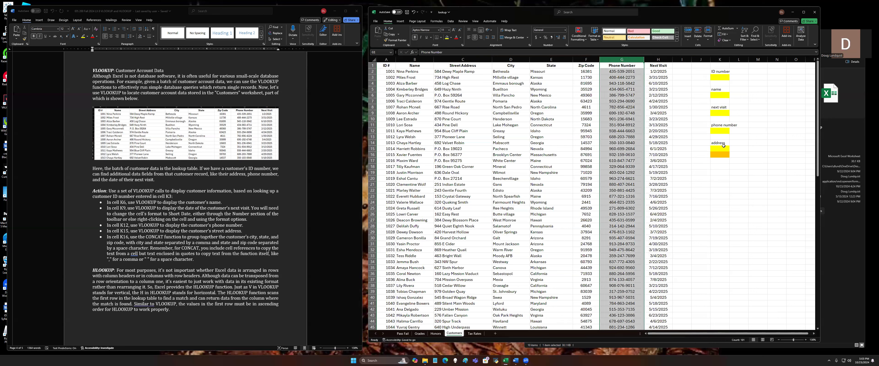
{"action": "left_click", "coordinate": [723, 147]}
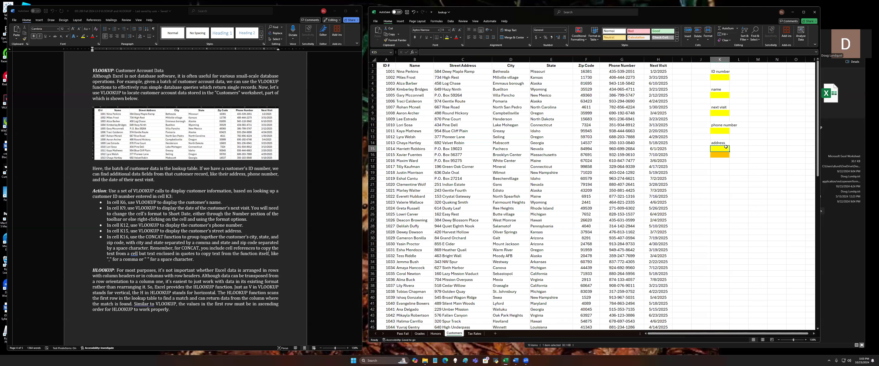
{"action": "left_click", "coordinate": [485, 60]}
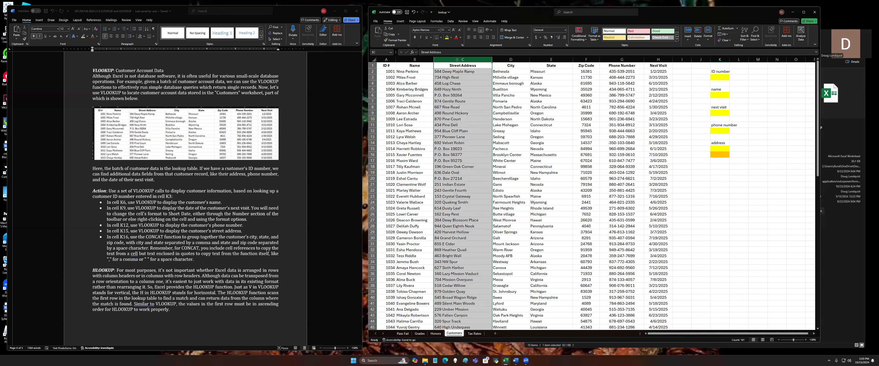
{"action": "left_click", "coordinate": [721, 155]}
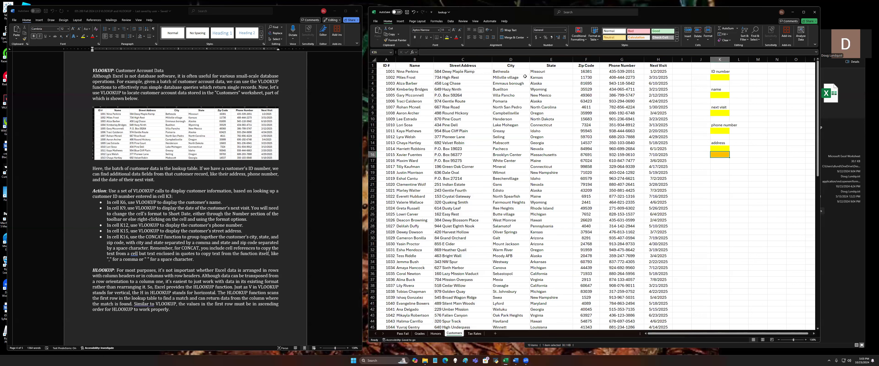
{"action": "left_click_drag", "start_coordinate": [507, 59], "coordinate": [580, 97]}
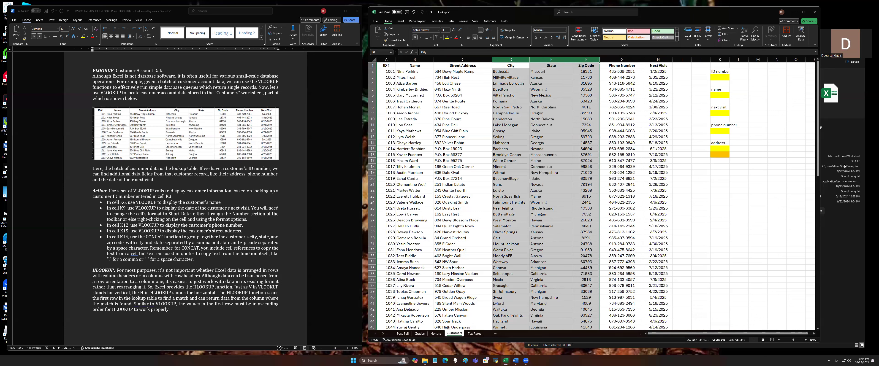
- In K6, enter a VLOOKUP formula that looks up K3 in A2:H101 and returns the customer's name from column 2
{"action": "left_click", "coordinate": [716, 96]}
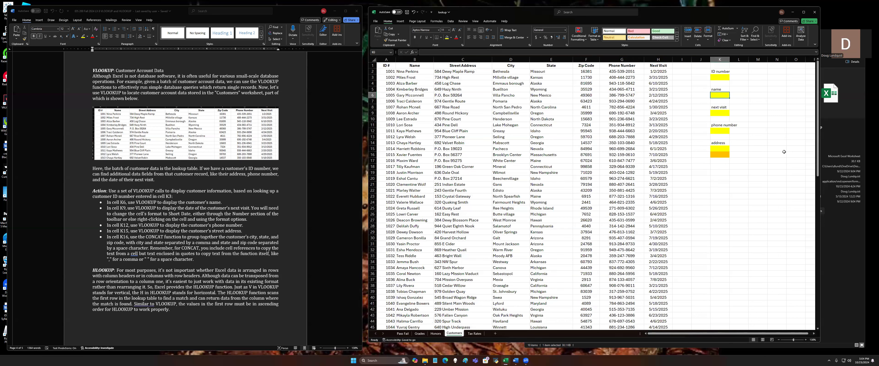
{"action": "type", "text": "="}
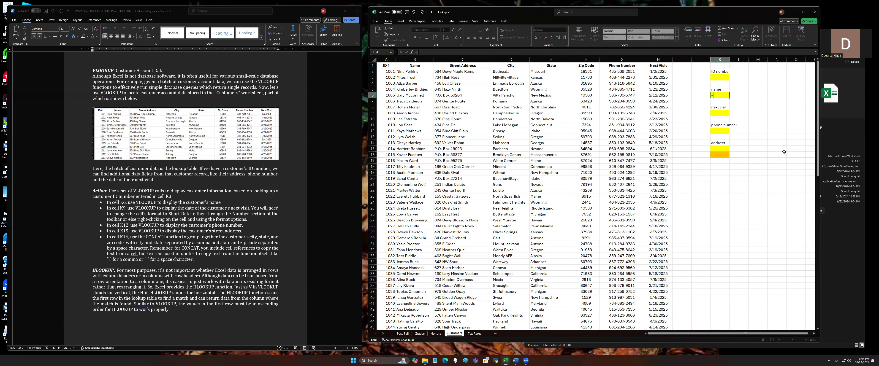
{"action": "type", "text": "vlookup(k3"}
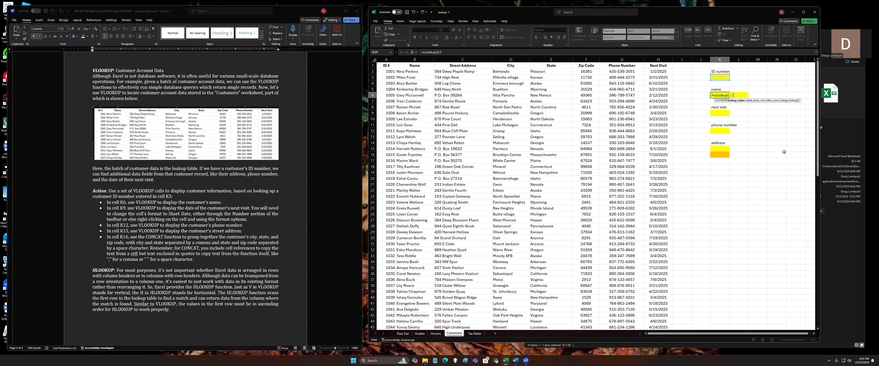
{"action": "type", "text": ","}
{"action": "left_click", "coordinate": [394, 72]}
{"action": "left_click_drag", "start_coordinate": [393, 72], "coordinate": [670, 328]}
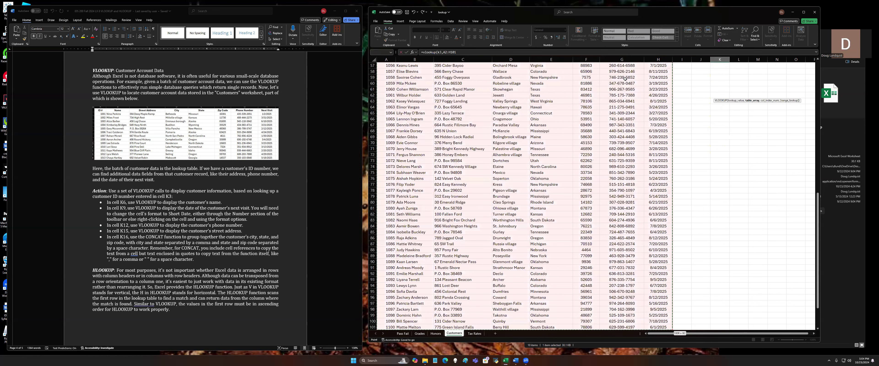
{"action": "scroll", "coordinate": [627, 78], "scroll_direction": "up", "scroll_amount": 8}
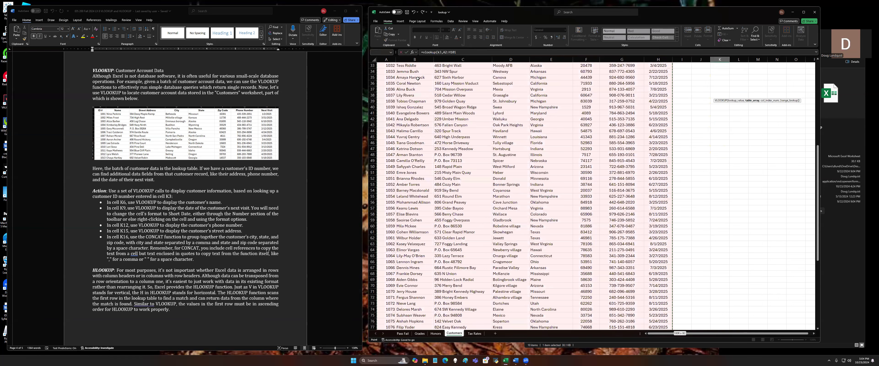
{"action": "scroll", "coordinate": [418, 79], "scroll_direction": "up", "scroll_amount": 8}
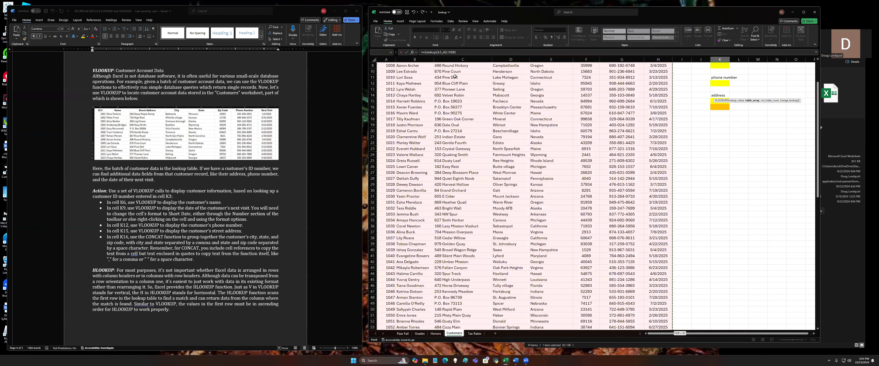
{"action": "type", "text": ","}
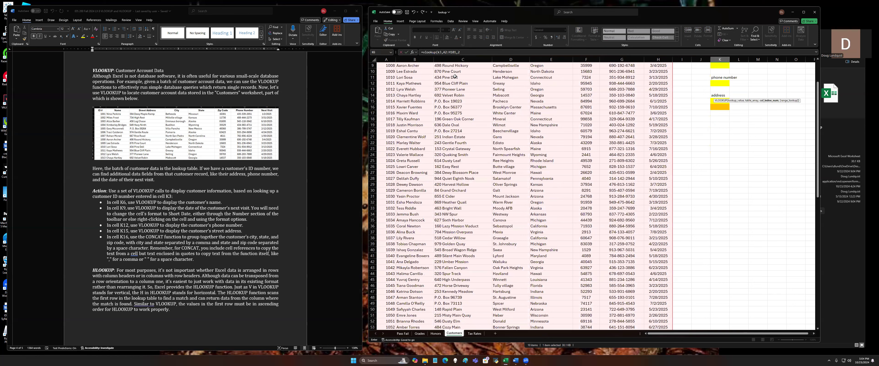
{"action": "type", "text": "2)"}
{"action": "scroll", "coordinate": [455, 77], "scroll_direction": "up", "scroll_amount": 3}
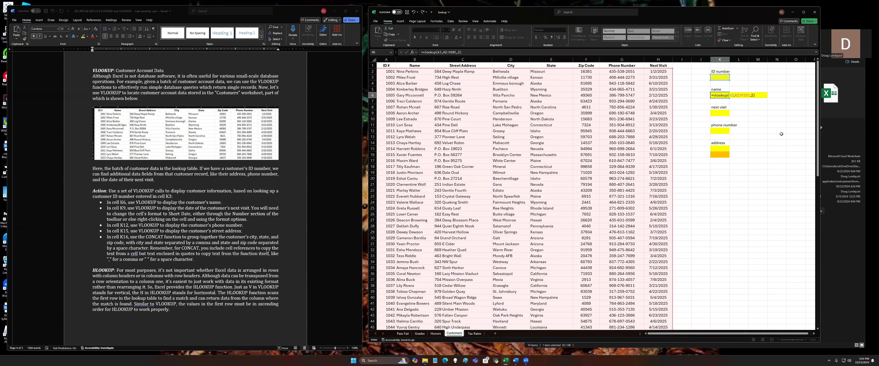
{"action": "key", "text": "Return"}
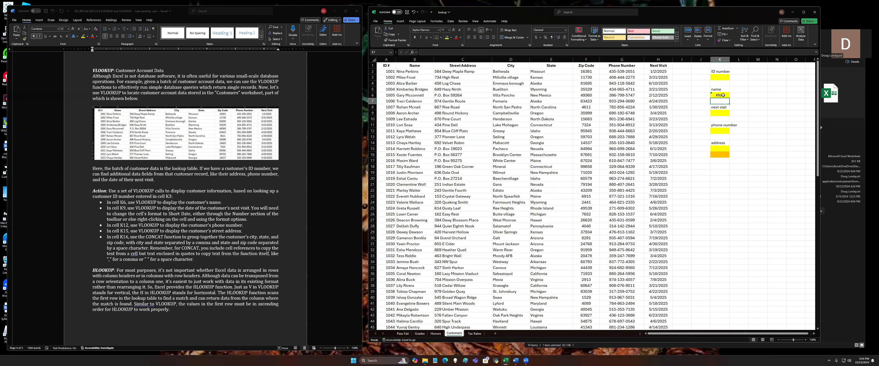
- Enter a sample customer ID number in K3 and compare the looked-up name with that customer's row in the data
{"action": "left_click", "coordinate": [723, 78]}
{"action": "type", "text": "1021"}
{"action": "key", "text": "Return"}
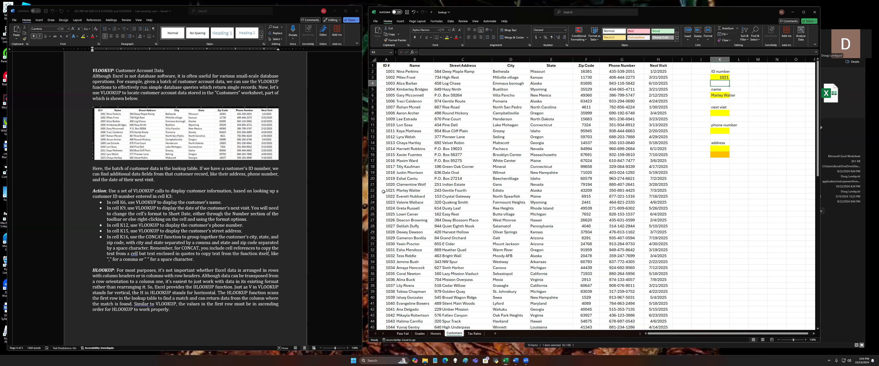
{"action": "left_click", "coordinate": [373, 190]}
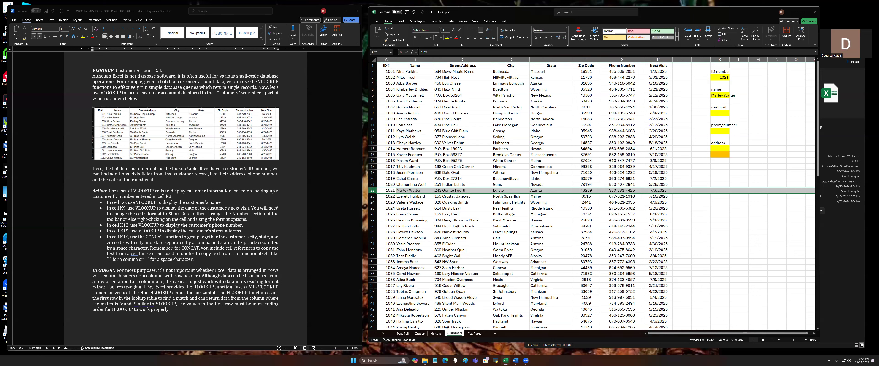
- In K9, enter a VLOOKUP formula that looks up K3 in A2:H101 and returns the next visit from column 8
{"action": "left_click", "coordinate": [723, 114]}
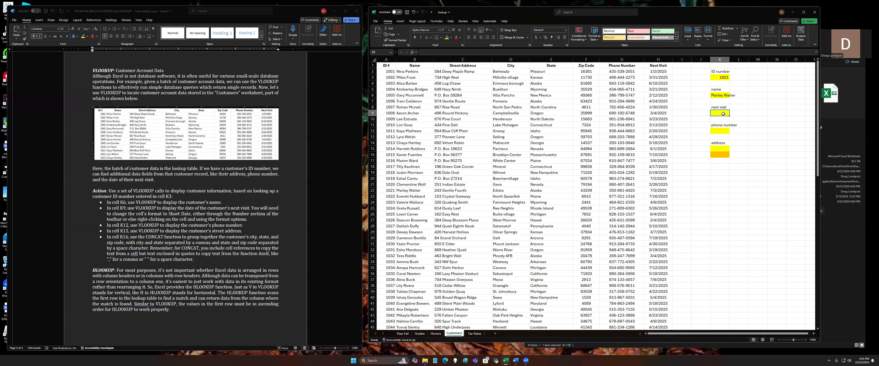
{"action": "type", "text": "=vlookup"}
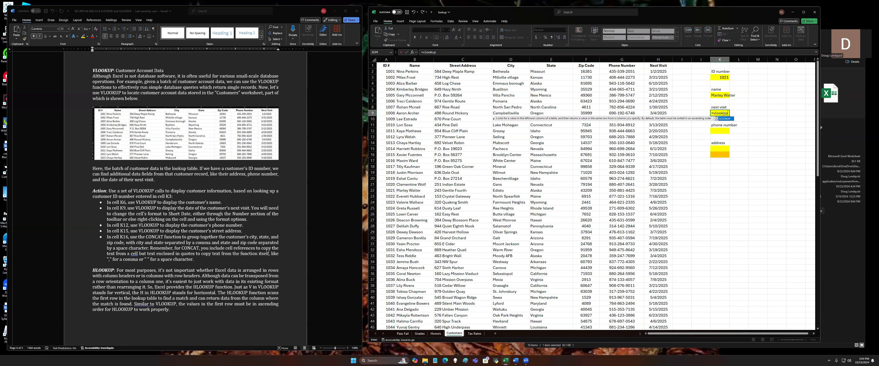
{"action": "type", "text": "(k3,"}
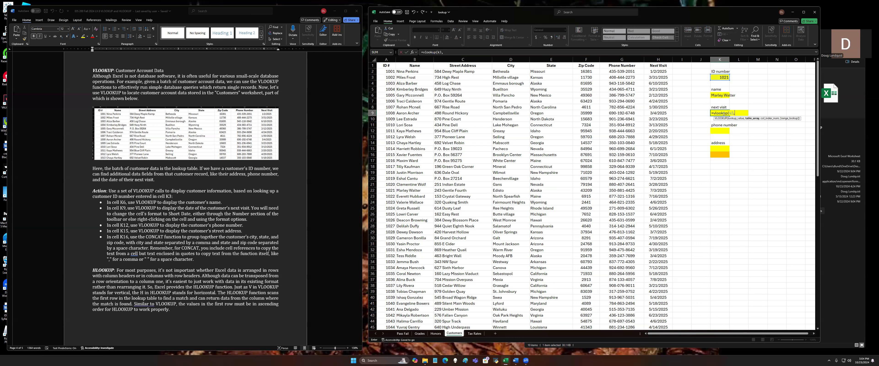
{"action": "left_click", "coordinate": [386, 71]}
{"action": "key", "text": "ctrl+shift+Right"}
{"action": "key", "text": "ctrl+shift+Down"}
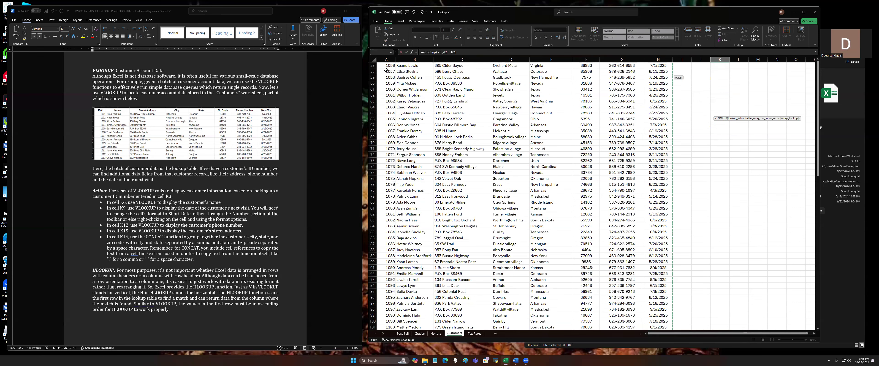
{"action": "type", "text": ","}
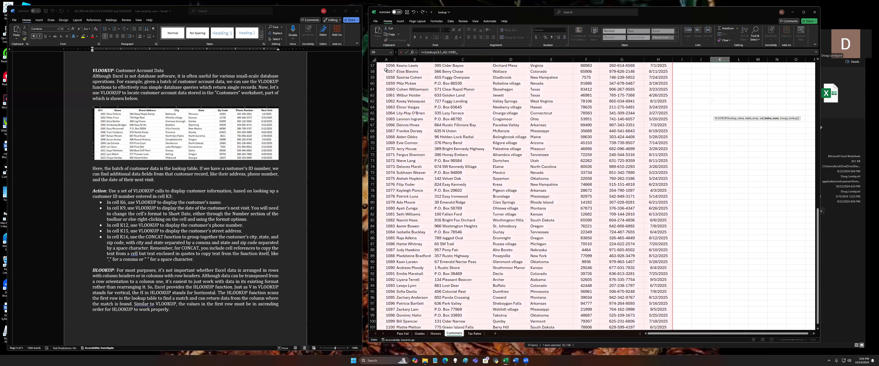
{"action": "scroll", "coordinate": [438, 125], "scroll_direction": "up", "scroll_amount": 7}
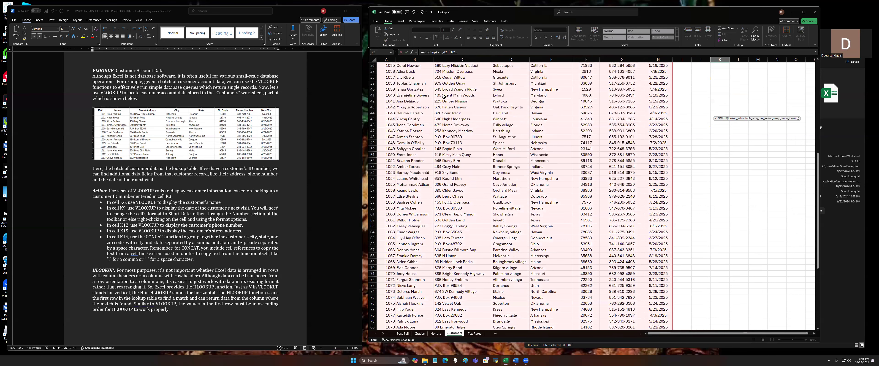
{"action": "scroll", "coordinate": [443, 97], "scroll_direction": "up", "scroll_amount": 12}
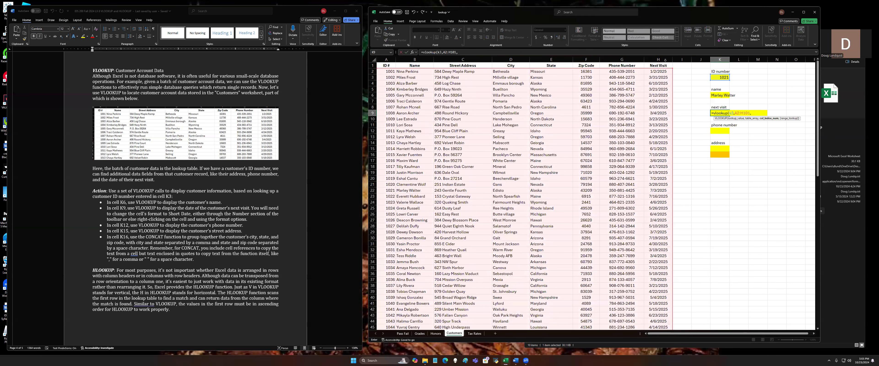
{"action": "type", "text": "8)"}
{"action": "key", "text": "Return"}
- Format the next visit result in K9 as Short Date and check it against the customer's row in the data
{"action": "key", "text": "Up"}
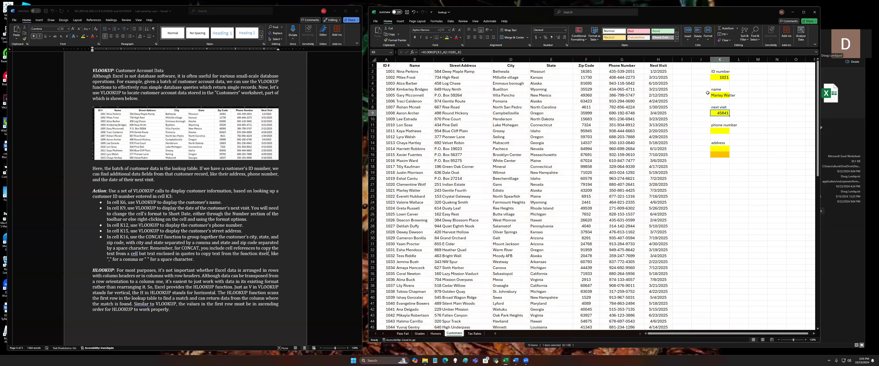
{"action": "left_click", "coordinate": [565, 30]}
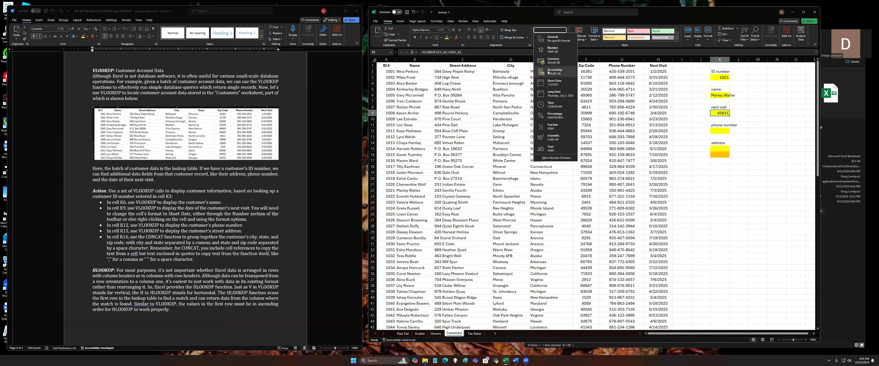
{"action": "left_click", "coordinate": [551, 85]}
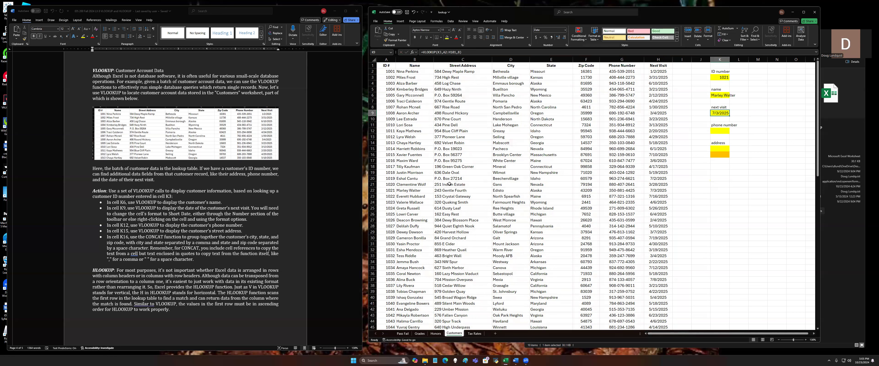
{"action": "left_click", "coordinate": [372, 190]}
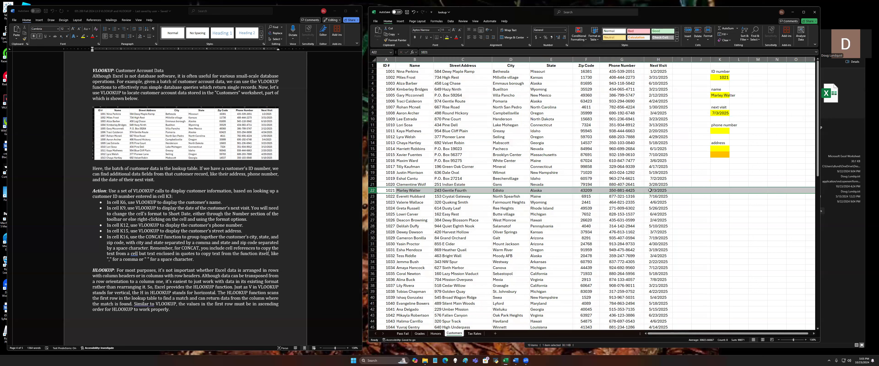
- In K12, enter a VLOOKUP formula that looks up K3 in A2:H101 and returns the phone number from column 7
{"action": "left_click", "coordinate": [719, 132]}
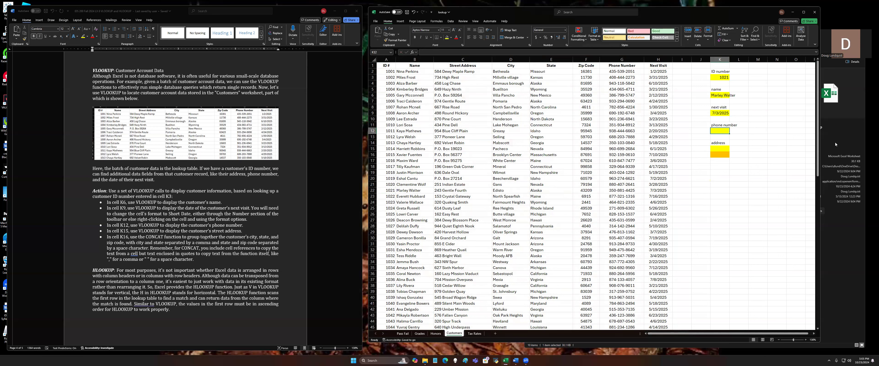
{"action": "type", "text": "=vlook"}
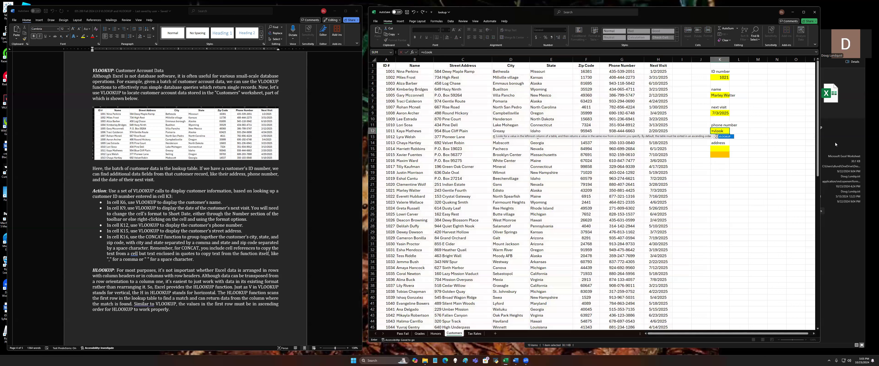
{"action": "type", "text": "up(k3,"}
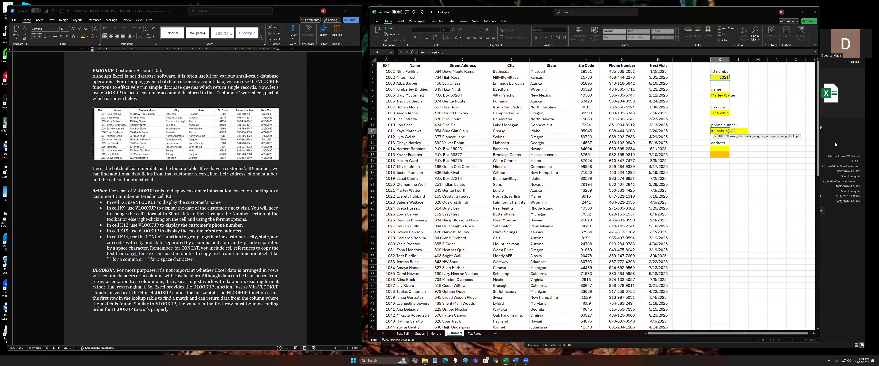
{"action": "left_click", "coordinate": [393, 71]}
{"action": "key", "text": "ctrl+shift+Right"}
{"action": "key", "text": "ctrl+shift+Down"}
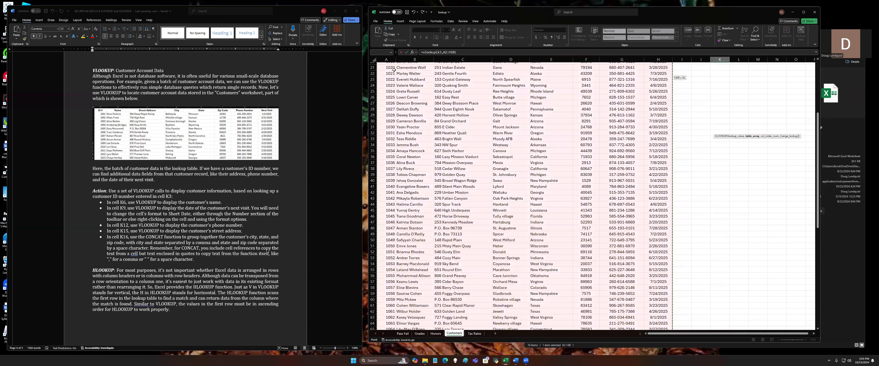
{"action": "type", "text": ","}
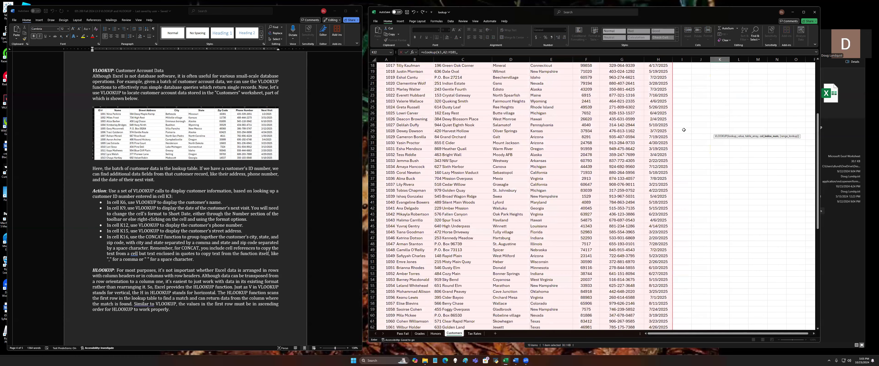
{"action": "scroll", "coordinate": [749, 141], "scroll_direction": "up", "scroll_amount": 6}
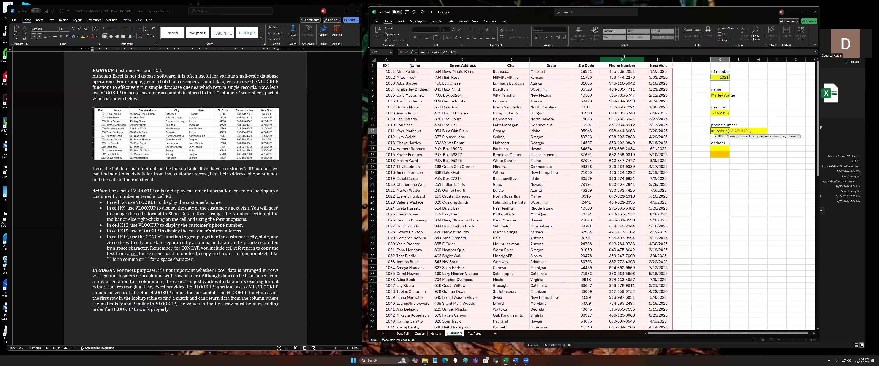
{"action": "type", "text": "7"}
{"action": "key", "text": "Return"}
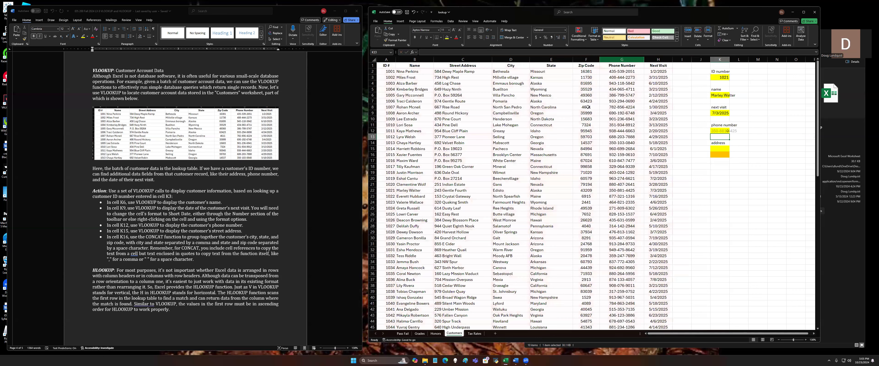
- Check the phone result against the customer's row, and in K15 enter a VLOOKUP of K3 in A2:H101 that returns the street address
{"action": "left_click", "coordinate": [622, 191]}
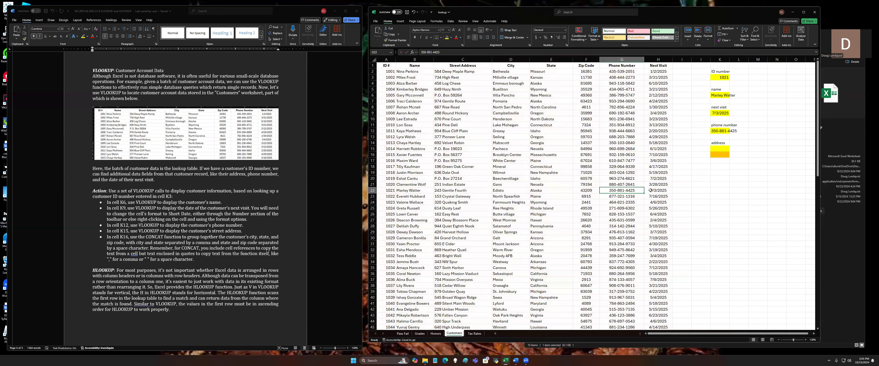
{"action": "left_click", "coordinate": [720, 149]}
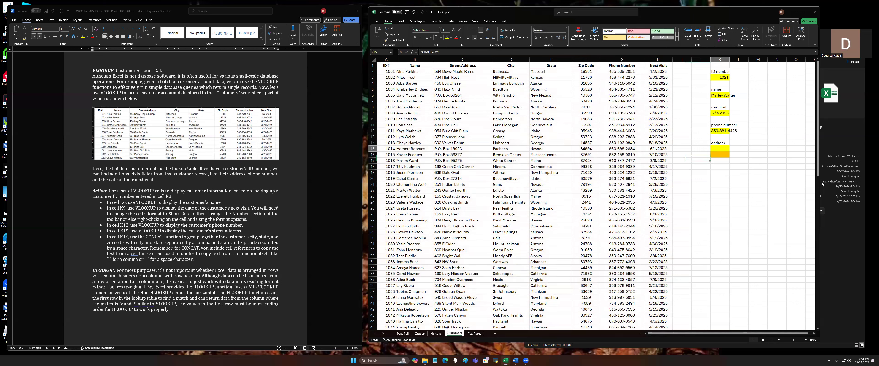
{"action": "type", "text": "="}
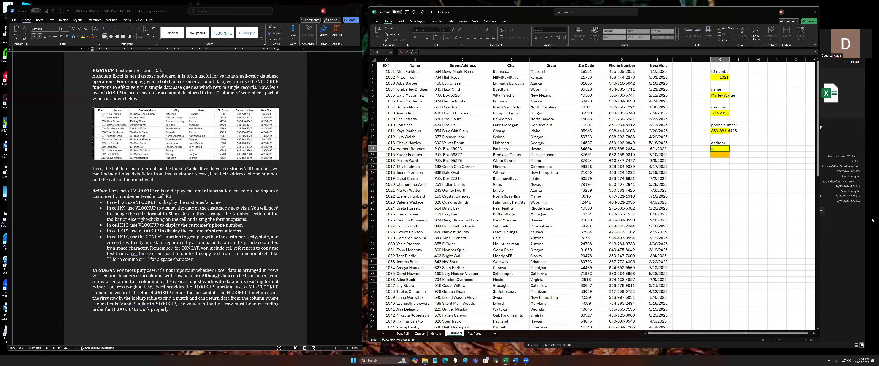
{"action": "type", "text": "vlookup("}
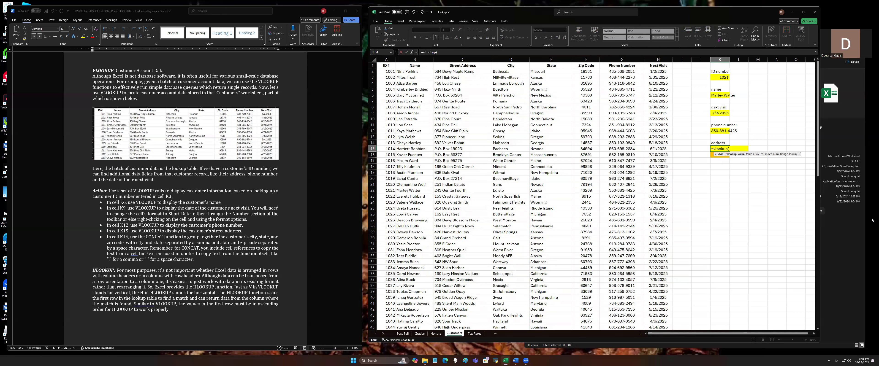
{"action": "type", "text": "k3,"}
{"action": "left_click", "coordinate": [374, 71]}
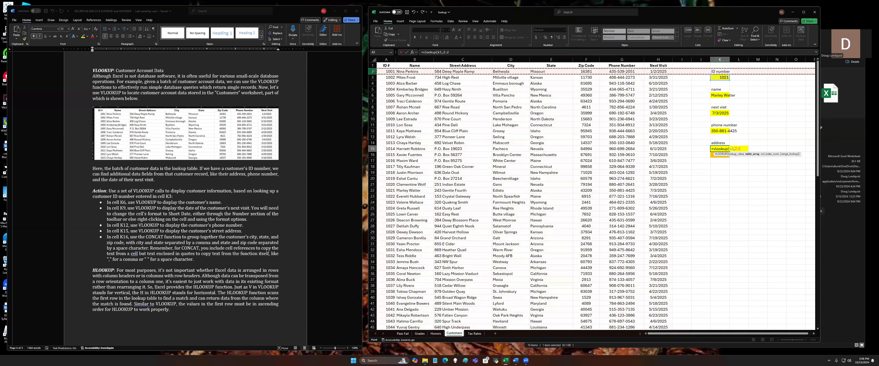
{"action": "left_click", "coordinate": [389, 71]}
{"action": "key", "text": "ctrl+shift+Right"}
{"action": "key", "text": "ctrl+shift+Down"}
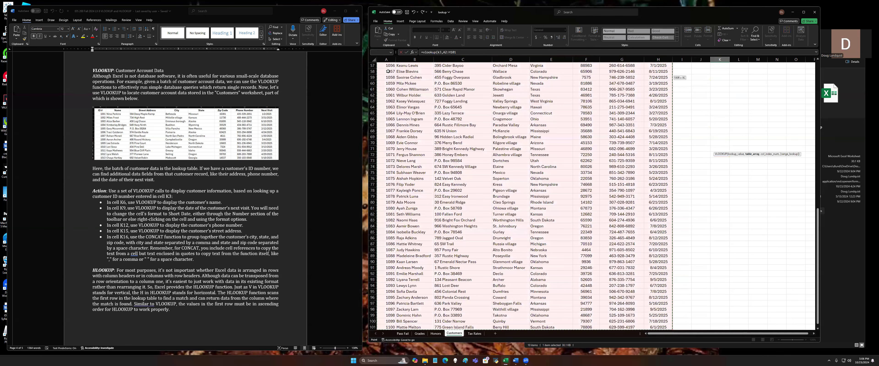
{"action": "key", "text": "Return"}
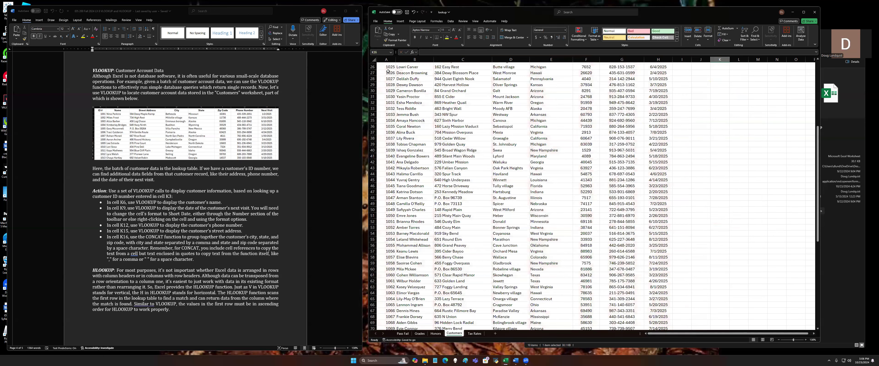
{"action": "scroll", "coordinate": [719, 159], "scroll_direction": "up", "scroll_amount": 8}
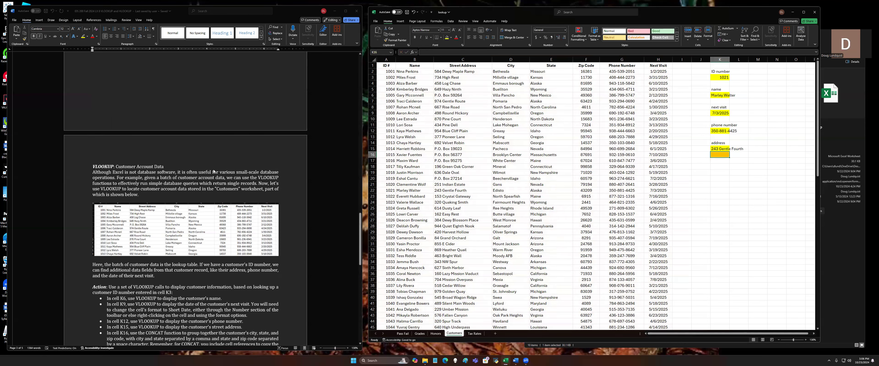
- In K16, start a CONCAT formula with a VLOOKUP of K3 in A2:H101 returning the city from column 4, followed by ", "
{"action": "scroll", "coordinate": [214, 171], "scroll_direction": "down", "scroll_amount": 3}
{"action": "left_click", "coordinate": [727, 153]}
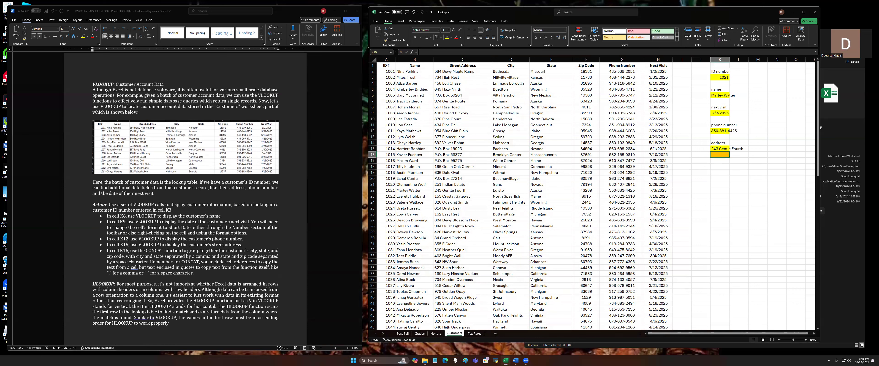
{"action": "type", "text": "=c"}
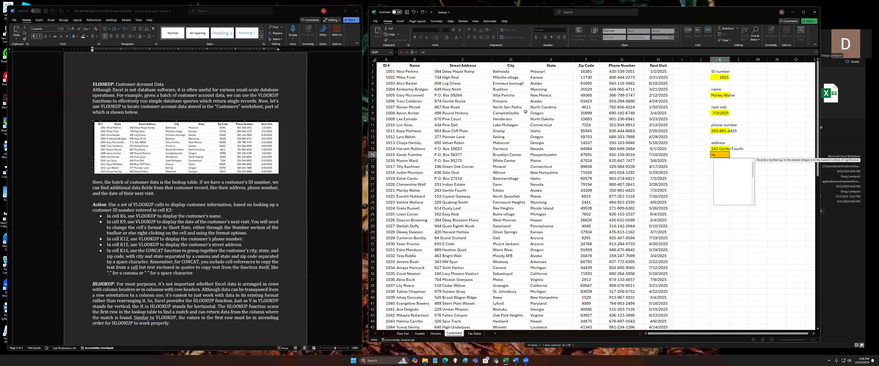
{"action": "type", "text": "oncat"}
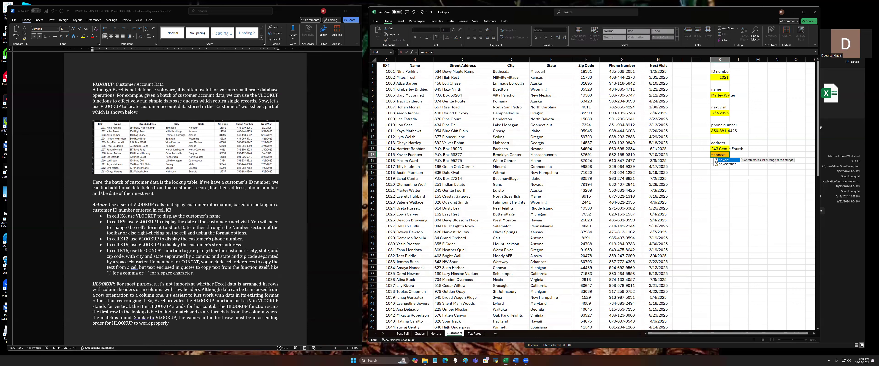
{"action": "type", "text": "(vlookup"}
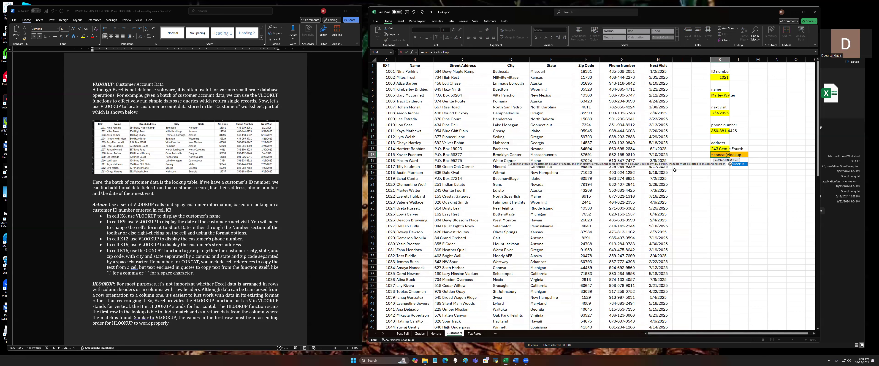
{"action": "type", "text": "("}
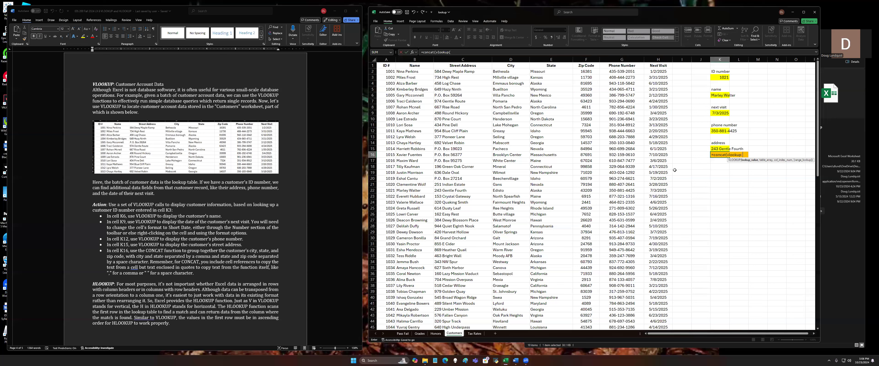
{"action": "type", "text": "k3,a2:"}
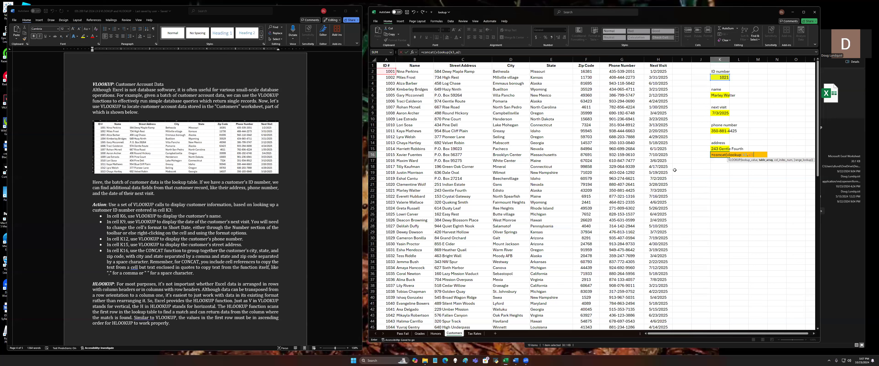
{"action": "type", "text": "h1010"}
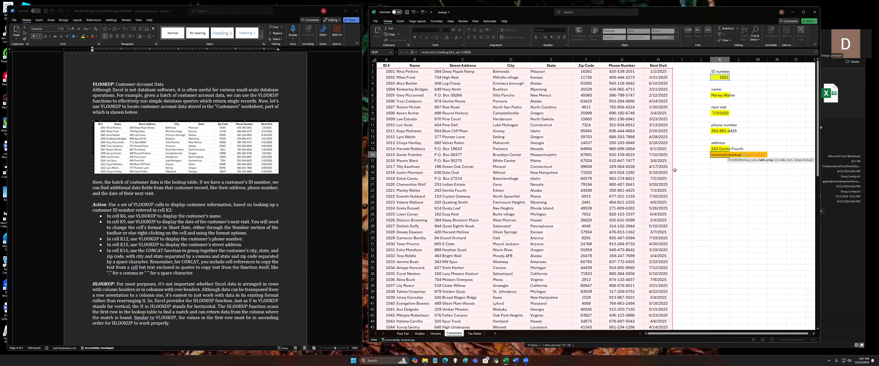
{"action": "type", "text": ",4),\","}
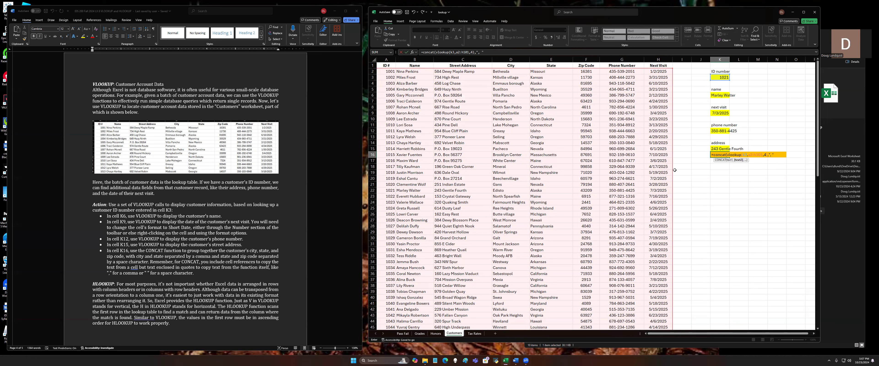
{"action": "type", "text": "\","}
- Extend the CONCAT formula with VLOOKUPs of K3 in A2:H101 for the state from column 5, a space, and the zip code from column 6
{"action": "type", "text": "vlooku"}
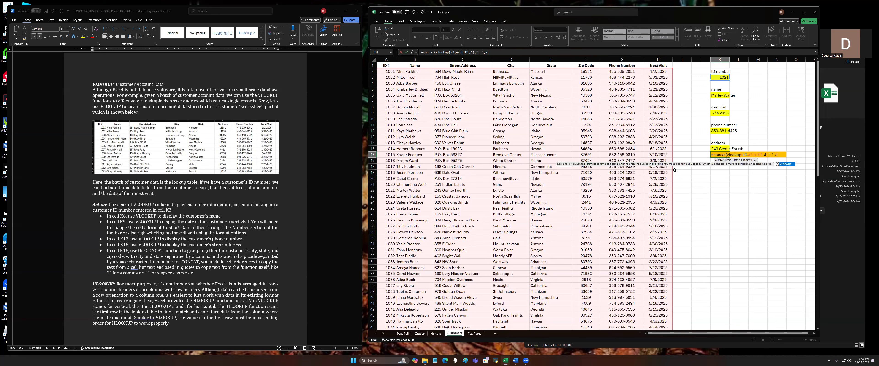
{"action": "type", "text": "p("}
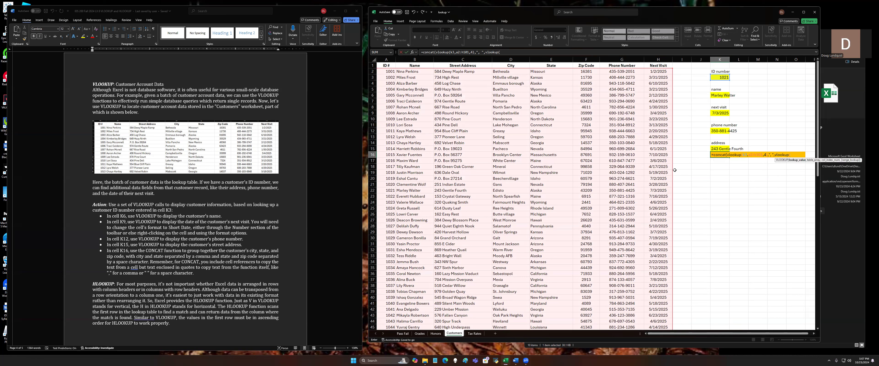
{"action": "type", "text": "k3,a2:h101"}
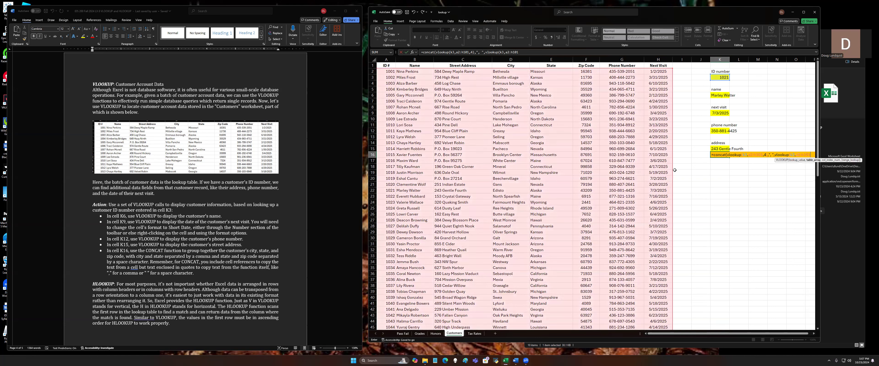
{"action": "type", "text": ",5,"}
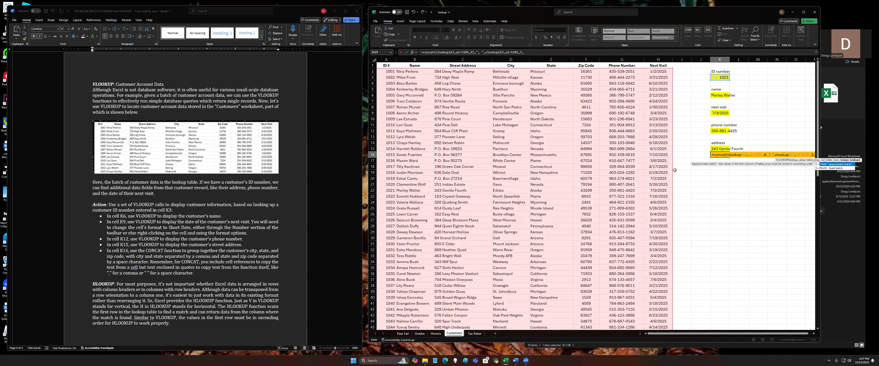
{"action": "type", "text": "\" \""}
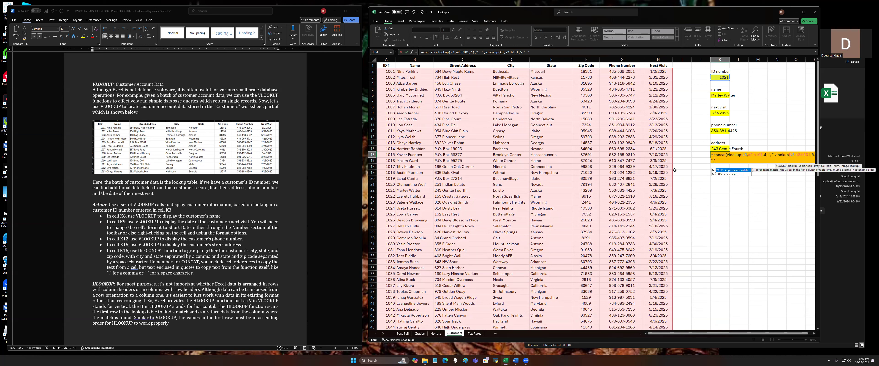
{"action": "type", "text": " \",vlookup(k3,a2:h101"}
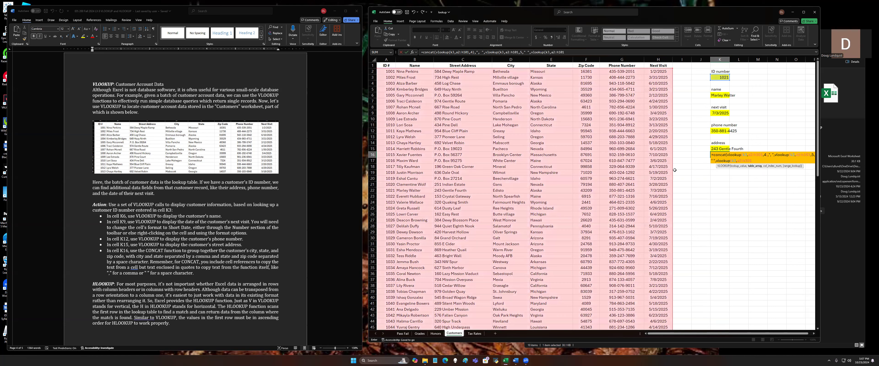
{"action": "type", "text": ",6)"}
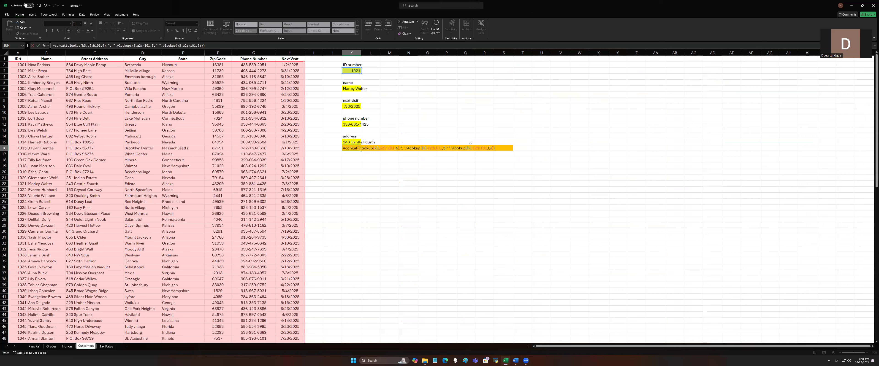
- Insert the missing closing parenthesis after the state lookup's column 5, enter the K16 formula and compare its result with the customer's row
{"action": "left_click", "coordinate": [447, 148]}
{"action": "type", "text": ")"}
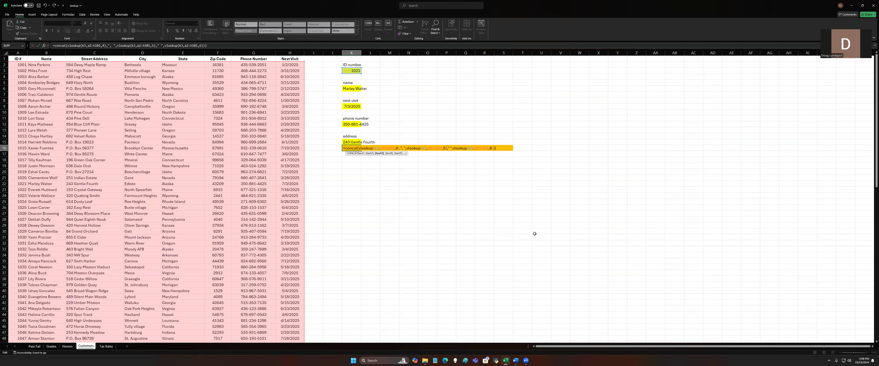
{"action": "left_click", "coordinate": [503, 147]}
{"action": "key", "text": "Return"}
{"action": "left_click", "coordinate": [863, 6]}
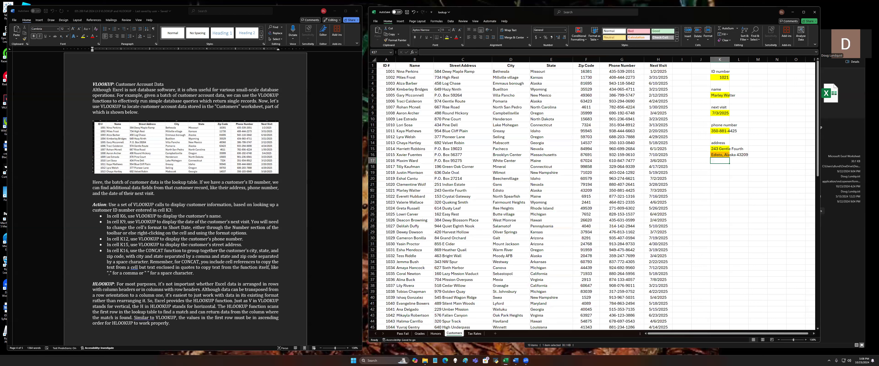
{"action": "left_click", "coordinate": [372, 191]}
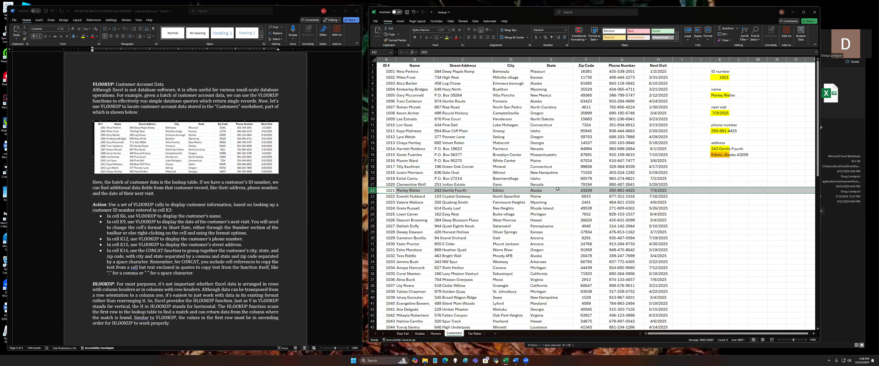
- Read the HLOOKUP section of the lab document and examine a single customer record's row and the Name column in the data
{"action": "scroll", "coordinate": [204, 253], "scroll_direction": "down", "scroll_amount": 8}
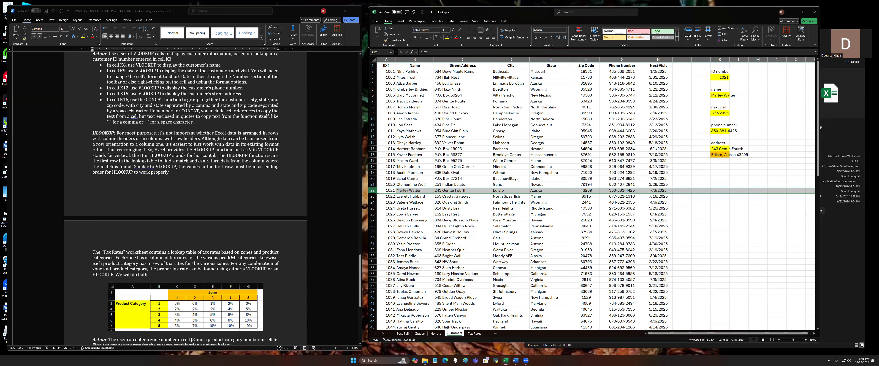
{"action": "mouse_move", "coordinate": [516, 361]}
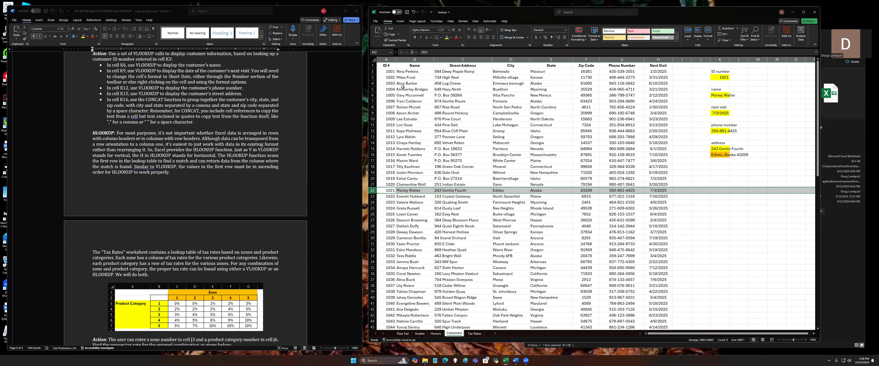
{"action": "left_click", "coordinate": [388, 82]}
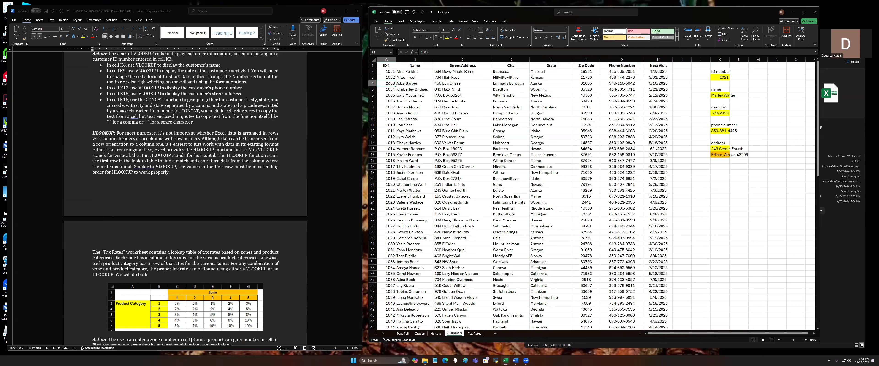
{"action": "left_click_drag", "start_coordinate": [389, 83], "coordinate": [654, 84]}
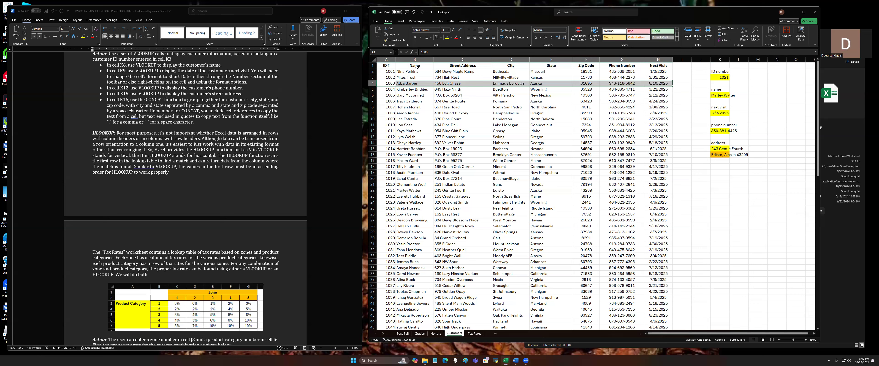
{"action": "left_click_drag", "start_coordinate": [417, 67], "coordinate": [396, 294]}
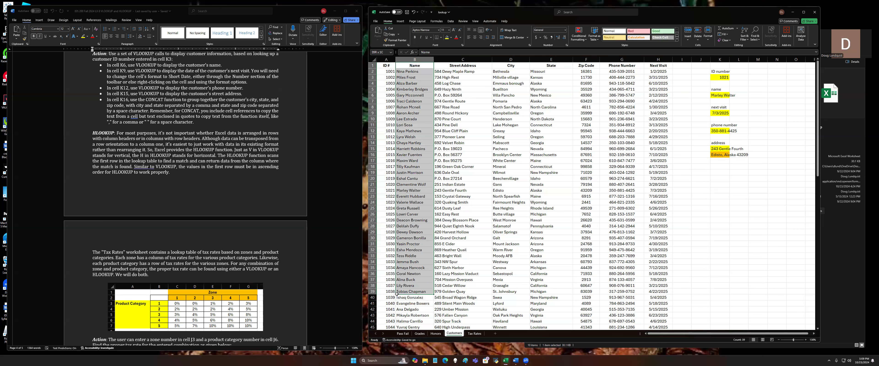
{"action": "left_click_drag", "start_coordinate": [398, 292], "coordinate": [398, 293]}
- Open the Tax Rates worksheet, read its task in the lab document and examine the zone and product category lookup table
{"action": "left_click", "coordinate": [474, 334]}
{"action": "scroll", "coordinate": [208, 280], "scroll_direction": "down", "scroll_amount": 1}
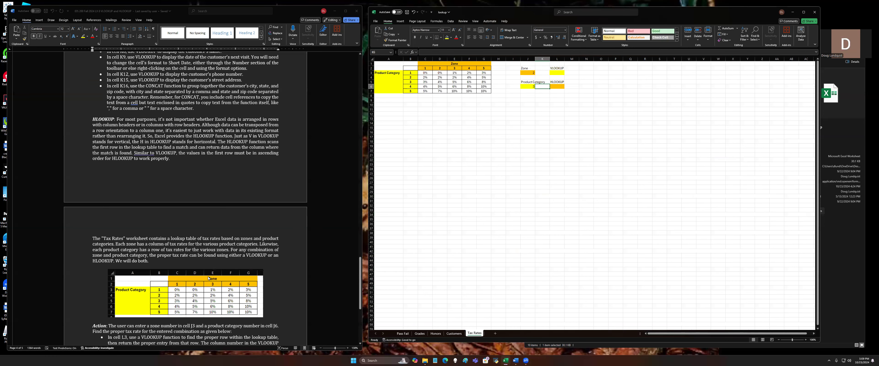
{"action": "scroll", "coordinate": [209, 279], "scroll_direction": "down", "scroll_amount": 5}
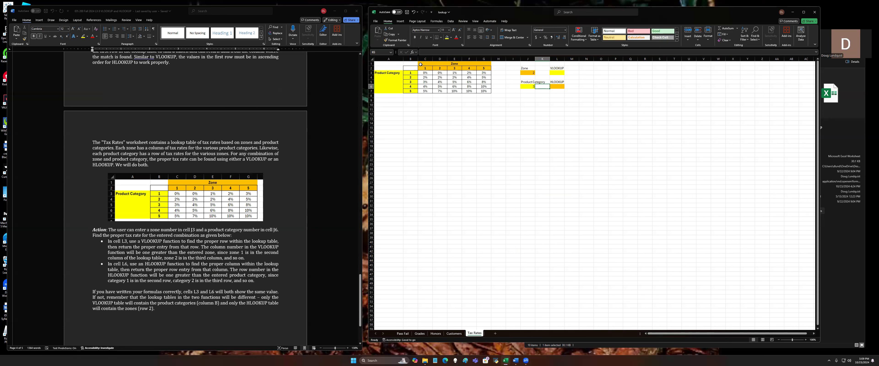
{"action": "left_click_drag", "start_coordinate": [411, 68], "coordinate": [483, 91]}
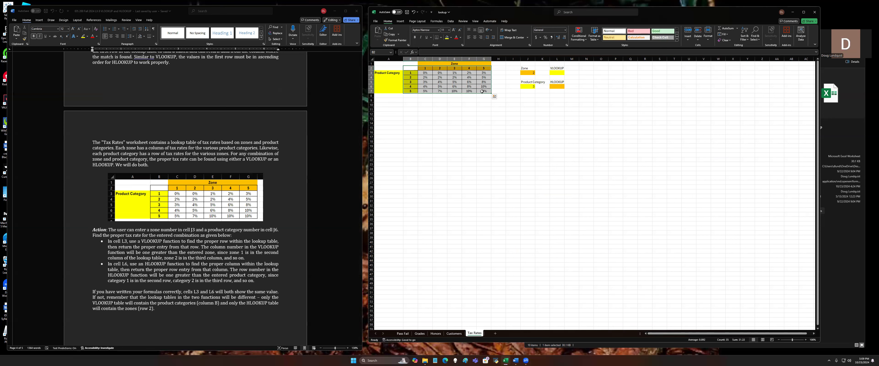
{"action": "left_click", "coordinate": [465, 82]}
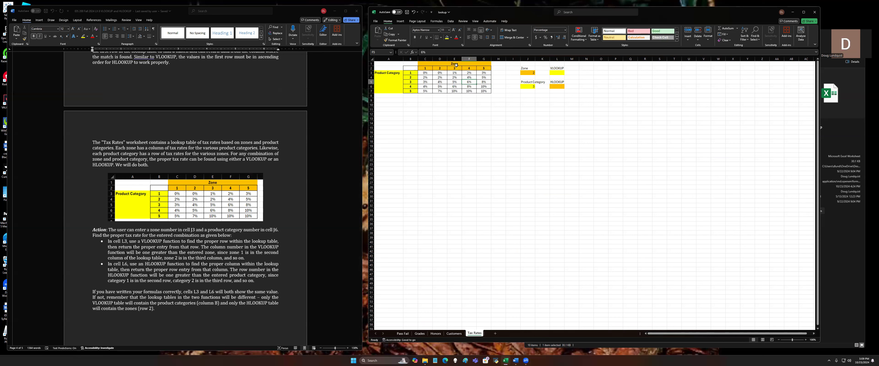
- Examine the tax rates for various zones and product categories and the VLOOKUP table range B3:G7
{"action": "left_click", "coordinate": [456, 67]}
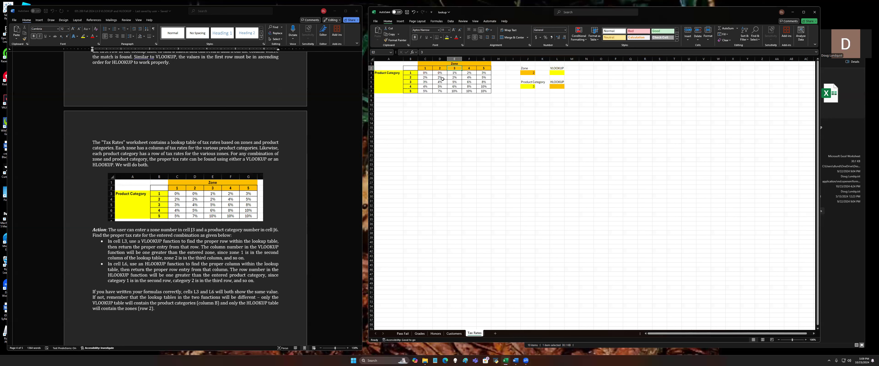
{"action": "left_click", "coordinate": [456, 92]}
{"action": "left_click", "coordinate": [485, 73]}
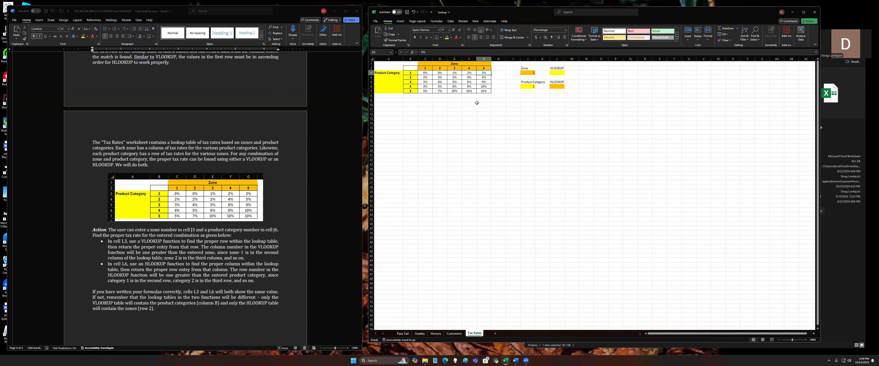
{"action": "left_click", "coordinate": [559, 74]}
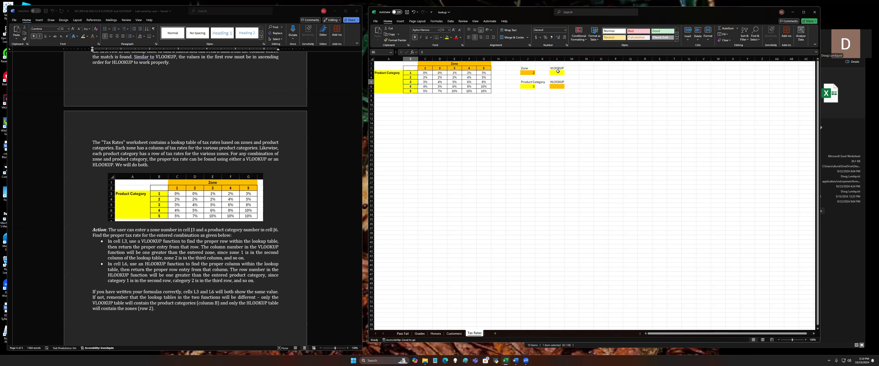
{"action": "left_click", "coordinate": [441, 81]}
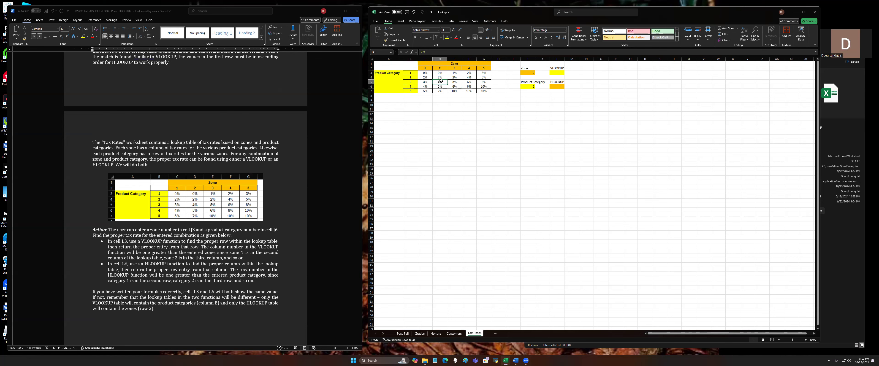
{"action": "left_click", "coordinate": [806, 340]}
{"action": "left_click", "coordinate": [806, 340]}
{"action": "left_click", "coordinate": [806, 340]}
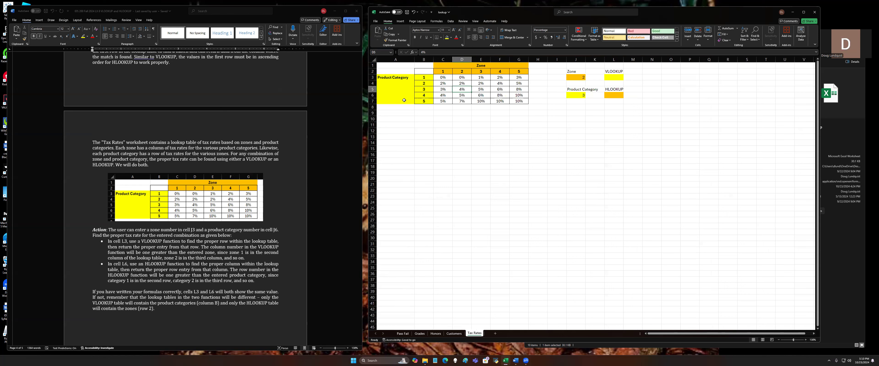
{"action": "left_click_drag", "start_coordinate": [421, 77], "coordinate": [524, 100]}
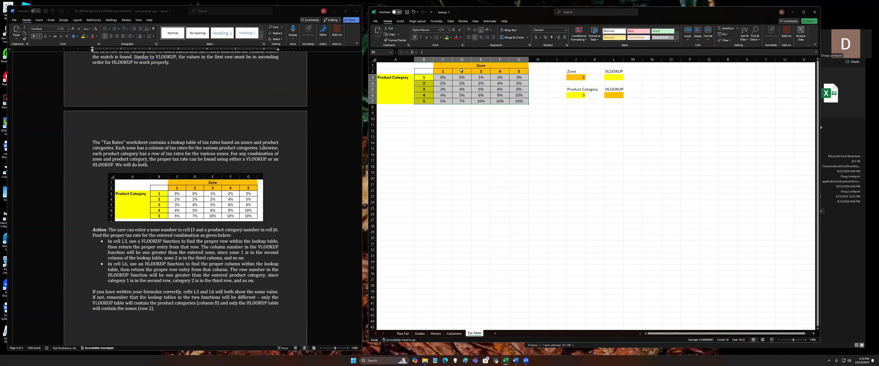
- In L3, enter a VLOOKUP of J6 in B3:G7 returning column J3+1, and format the cell as a percentage
{"action": "left_click", "coordinate": [610, 77]}
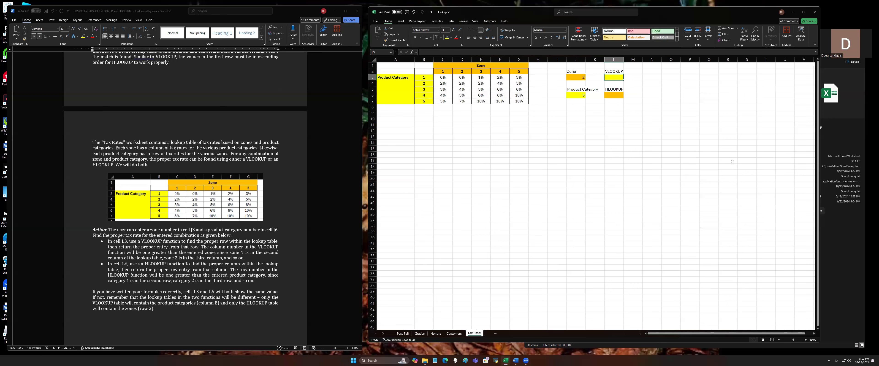
{"action": "type", "text": "="}
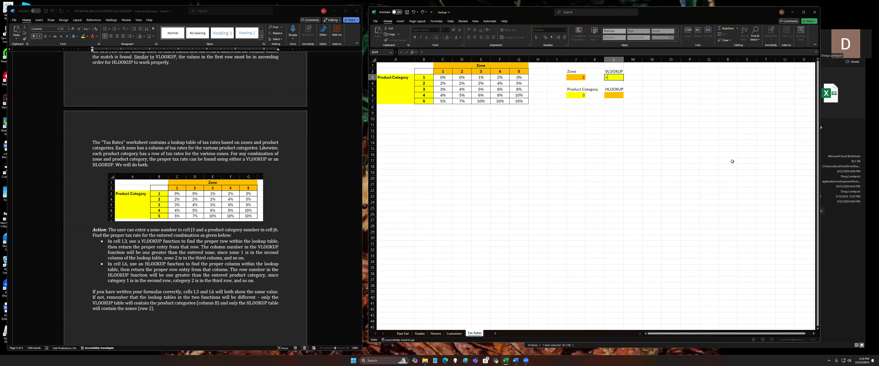
{"action": "type", "text": "vlookup("}
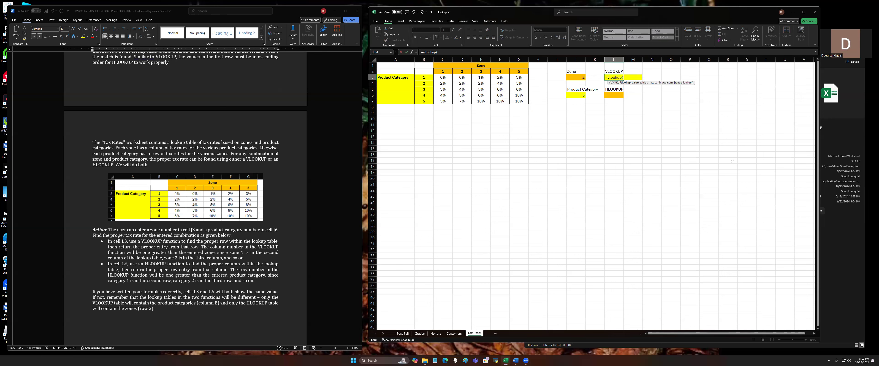
{"action": "type", "text": "j6,"}
{"action": "left_click_drag", "start_coordinate": [423, 77], "coordinate": [522, 101]}
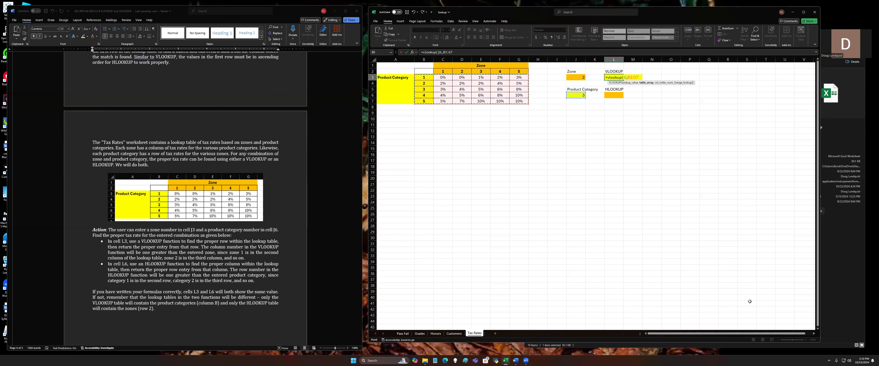
{"action": "type", "text": ","}
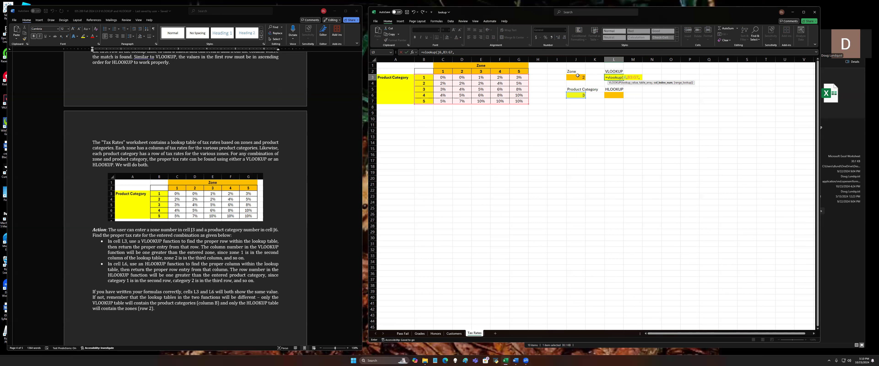
{"action": "type", "text": "j3+1"}
{"action": "key", "text": "Return"}
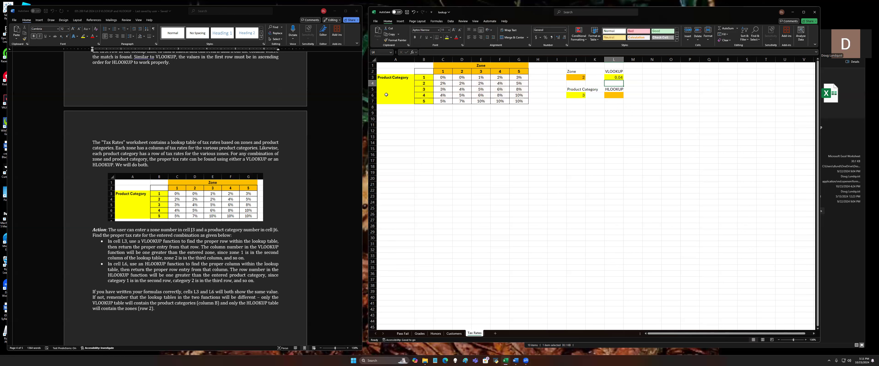
{"action": "left_click", "coordinate": [618, 76]}
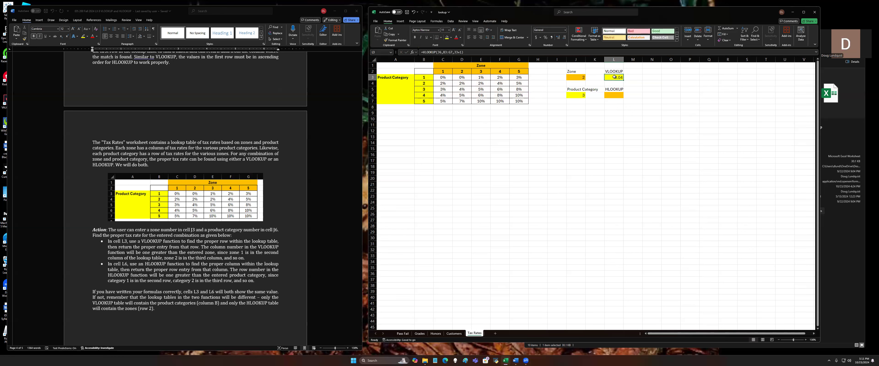
{"action": "left_click", "coordinate": [547, 38]}
- Examine the zone headers and the HLOOKUP table range C2:G7, and start an HLOOKUP formula in L6
{"action": "left_click", "coordinate": [617, 96]}
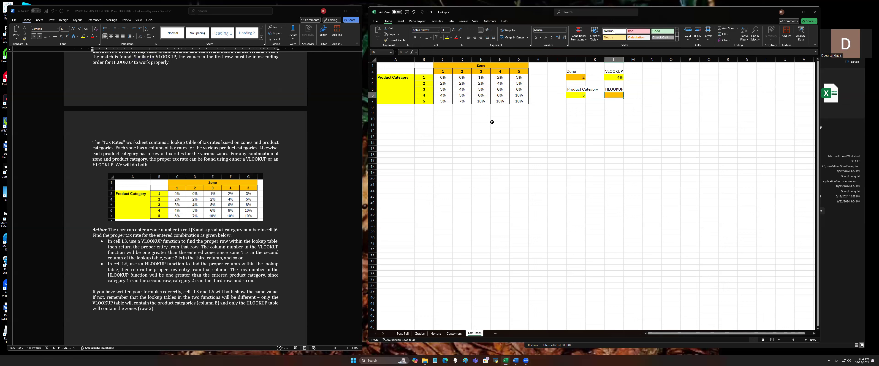
{"action": "left_click_drag", "start_coordinate": [443, 71], "coordinate": [462, 71]}
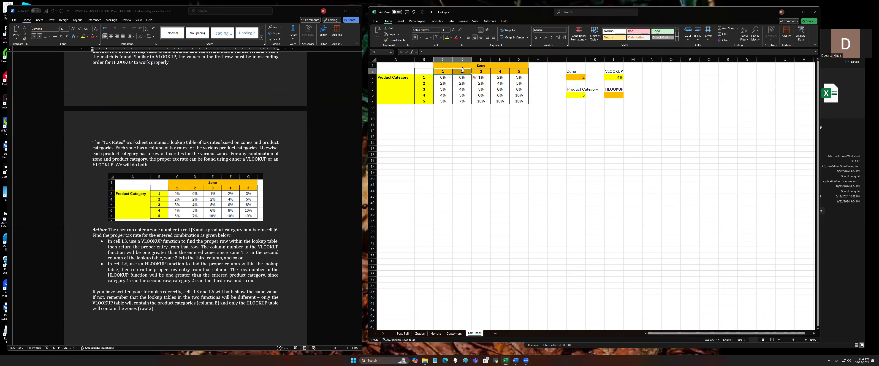
{"action": "left_click_drag", "start_coordinate": [421, 89], "coordinate": [515, 102]}
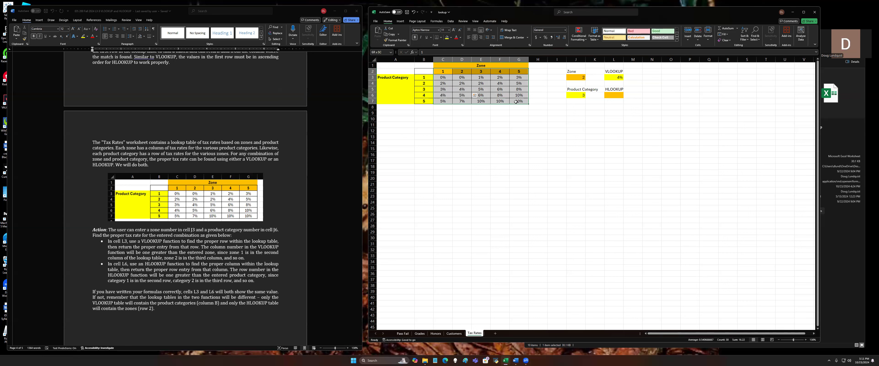
{"action": "left_click_drag", "start_coordinate": [515, 102], "coordinate": [516, 101]}
{"action": "left_click", "coordinate": [615, 95]}
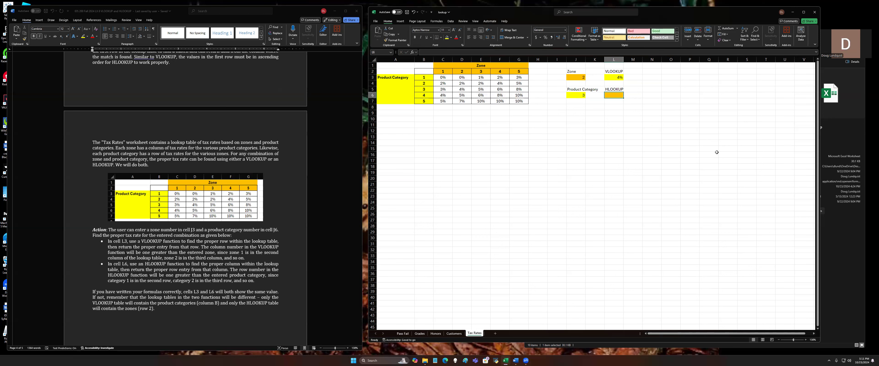
{"action": "type", "text": "=hook"}
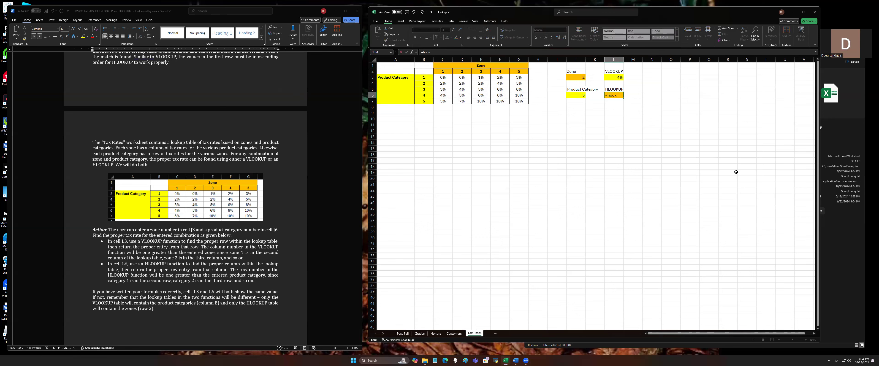
{"action": "key", "text": "BackSpace"}
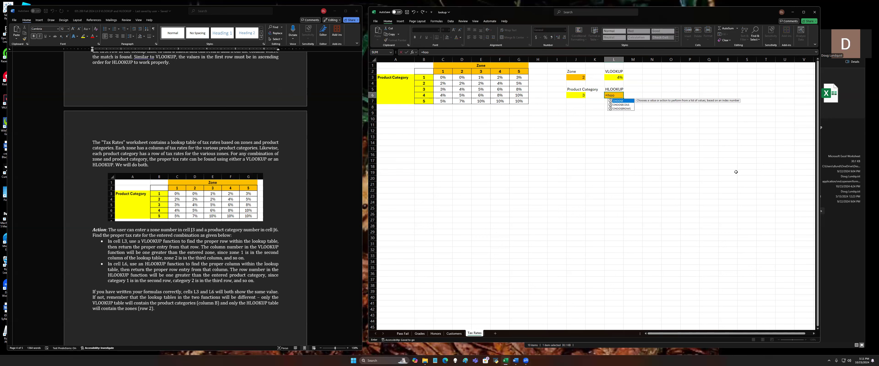
{"action": "key", "text": "BackSpace"}
{"action": "key", "text": "BackSpace"}
{"action": "type", "text": "lo"}
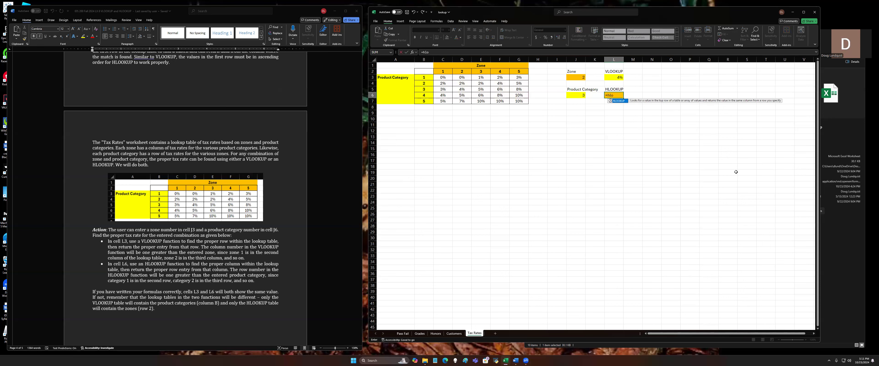
{"action": "type", "text": "okup("}
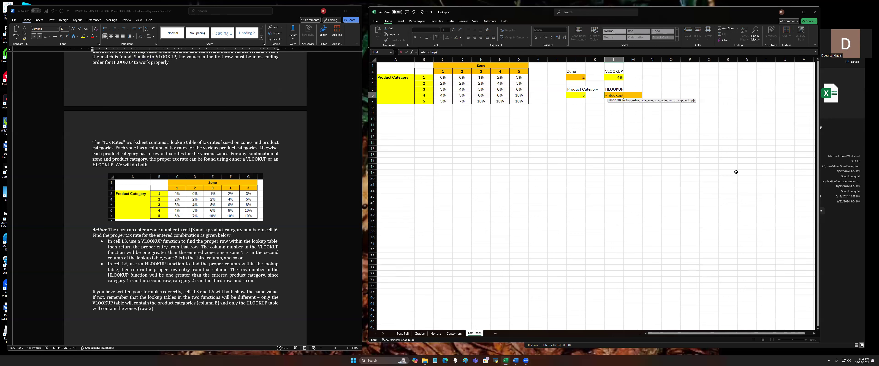
- Complete the L6 HLOOKUP with lookup value J3, table C2:G7 and row 4, and format the cell as a percentage
{"action": "left_click", "coordinate": [576, 79]}
{"action": "type", "text": ","}
{"action": "left_click_drag", "start_coordinate": [440, 72], "coordinate": [522, 102]}
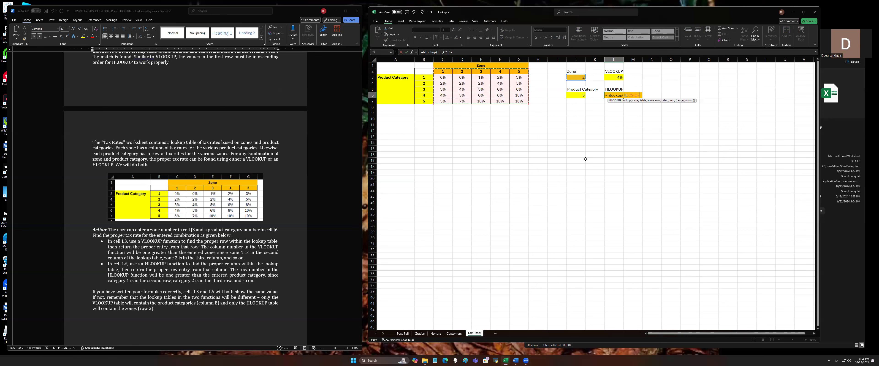
{"action": "type", "text": ","}
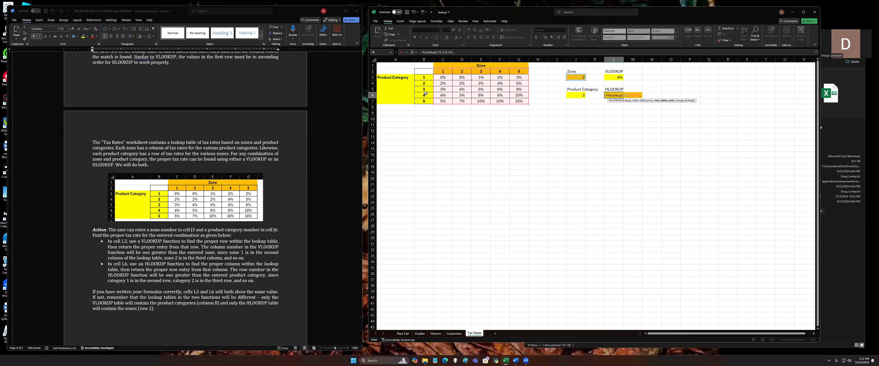
{"action": "type", "text": "4)"}
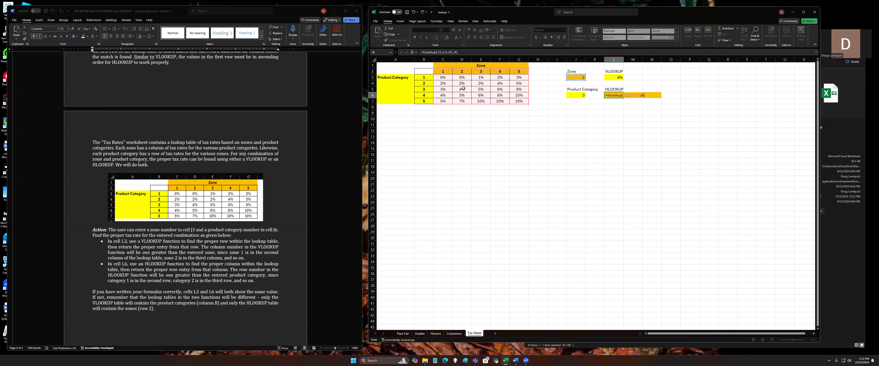
{"action": "key", "text": "Return"}
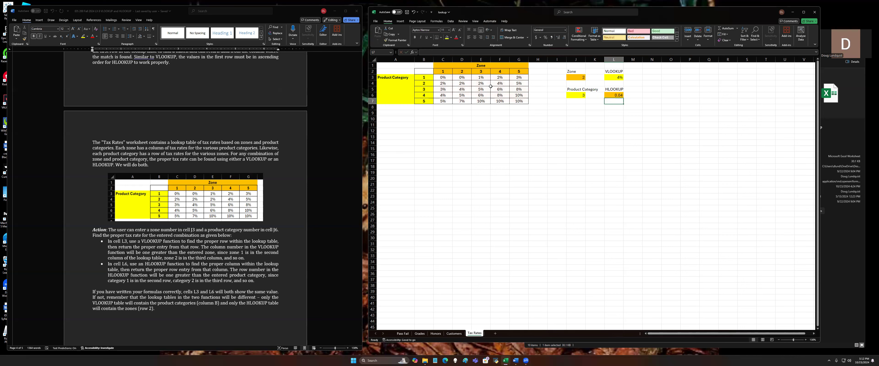
{"action": "key", "text": "Up"}
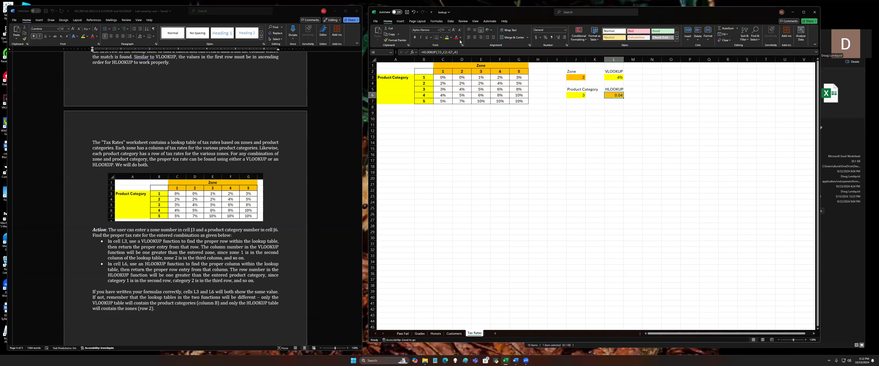
{"action": "left_click", "coordinate": [546, 37]}
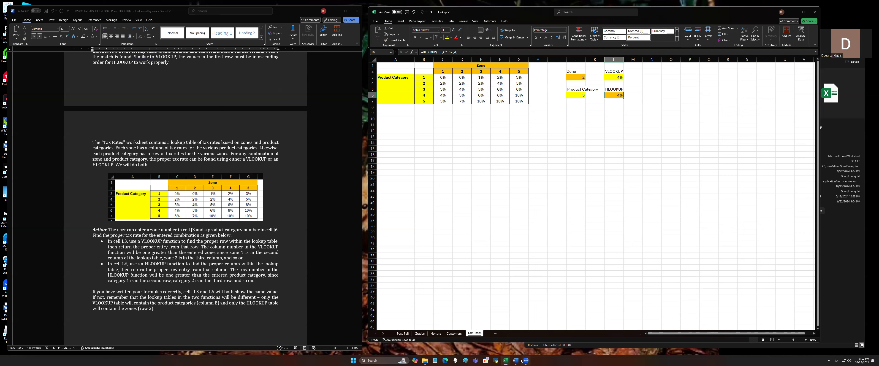
{"action": "mouse_move", "coordinate": [526, 362]}
{"action": "left_click", "coordinate": [529, 348]}
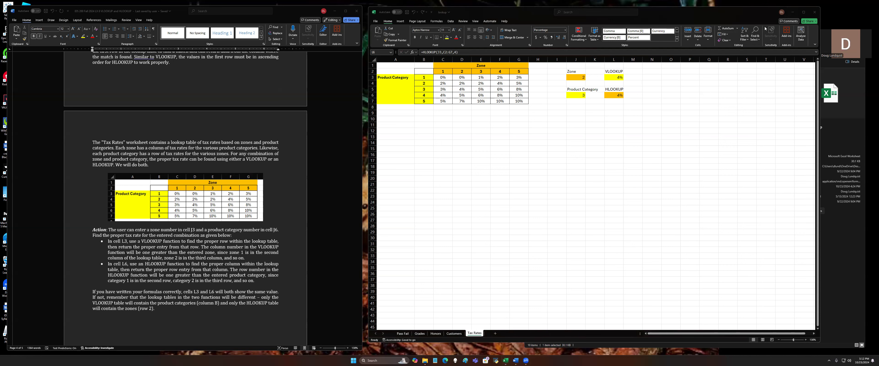